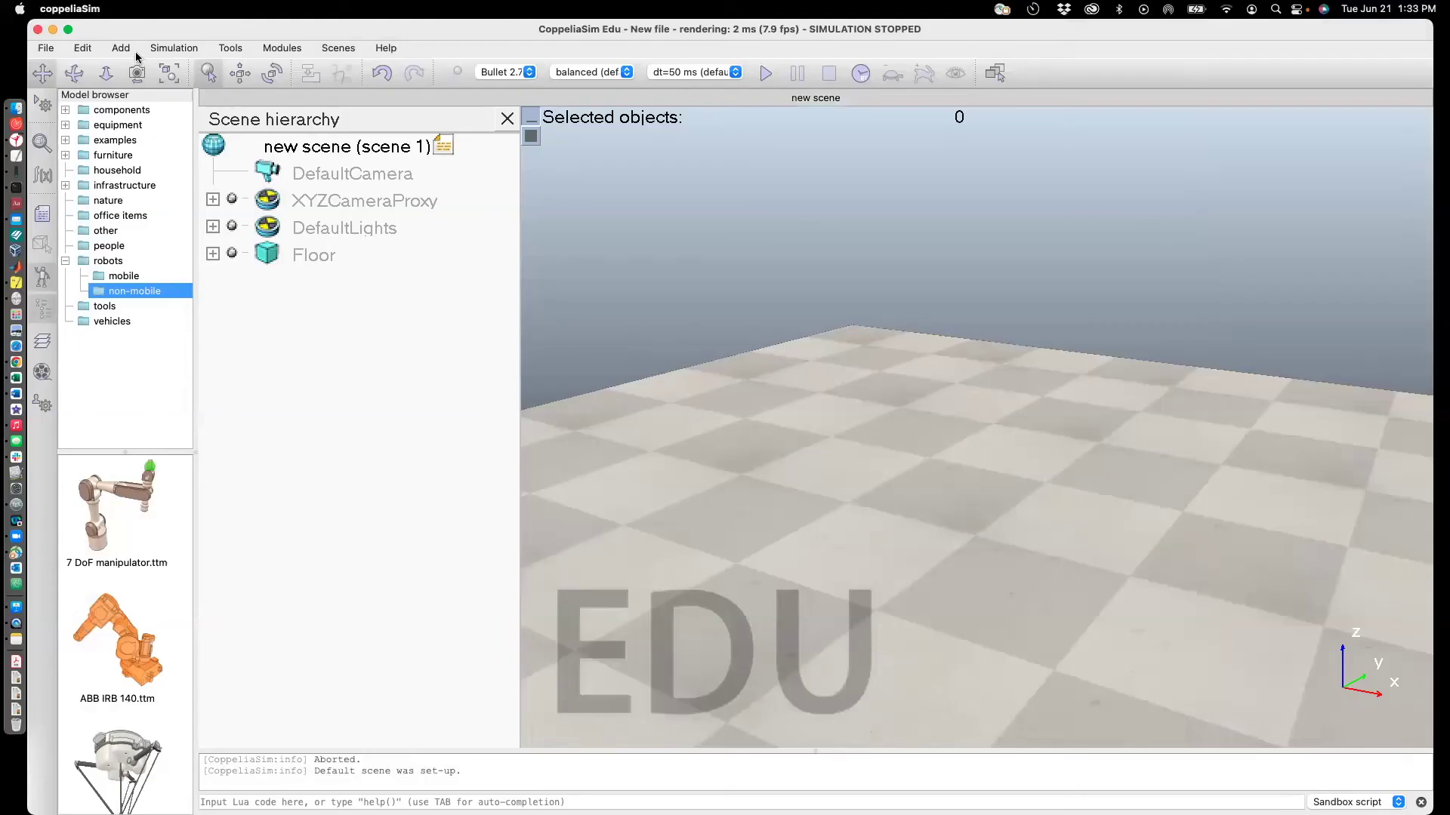
Add a primitive cuboid measuring 0.1 m on each side, dynamic and respondable, with a material density of 1000.
left_click(125, 49)
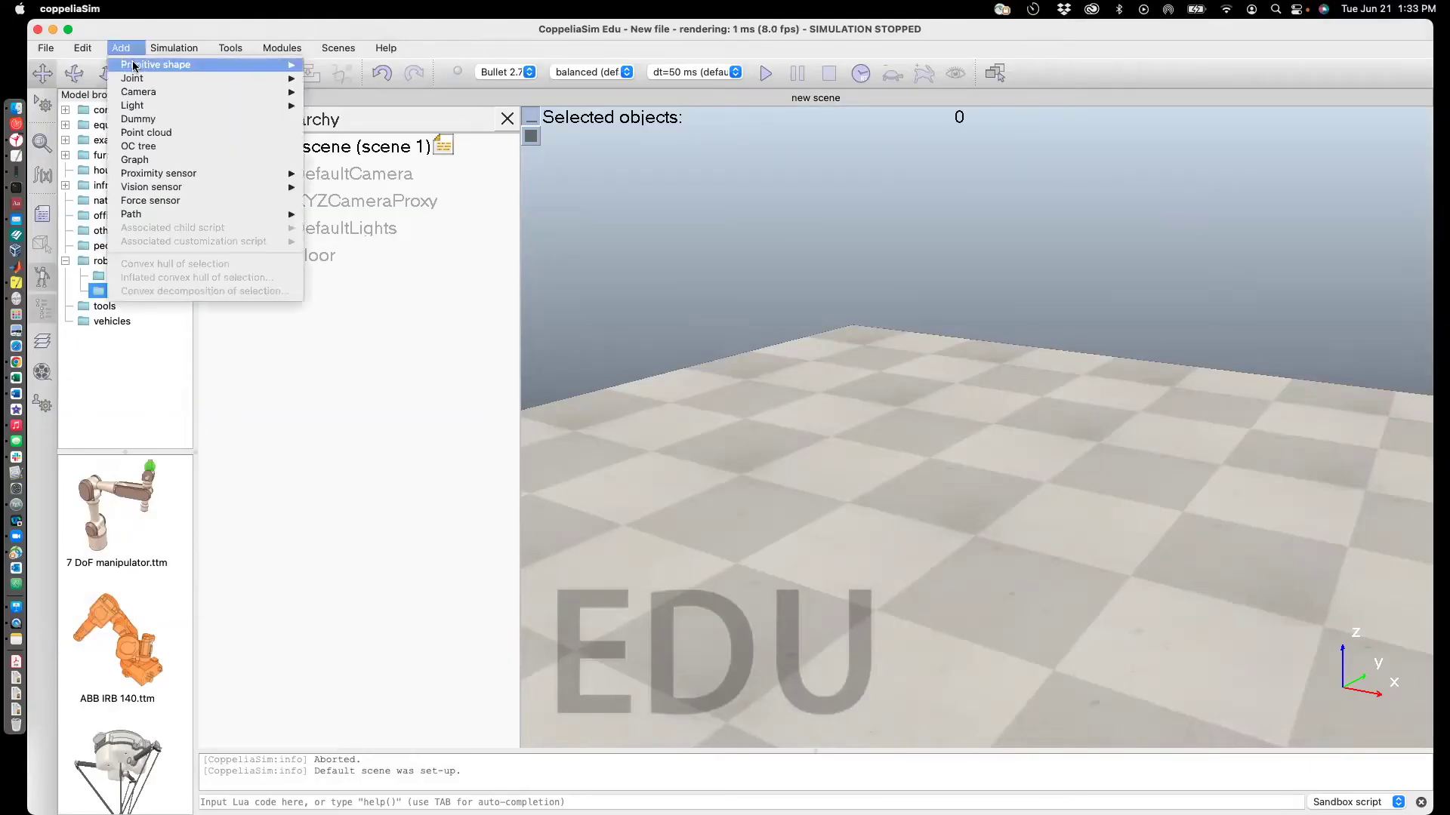
mouse_move(136, 66)
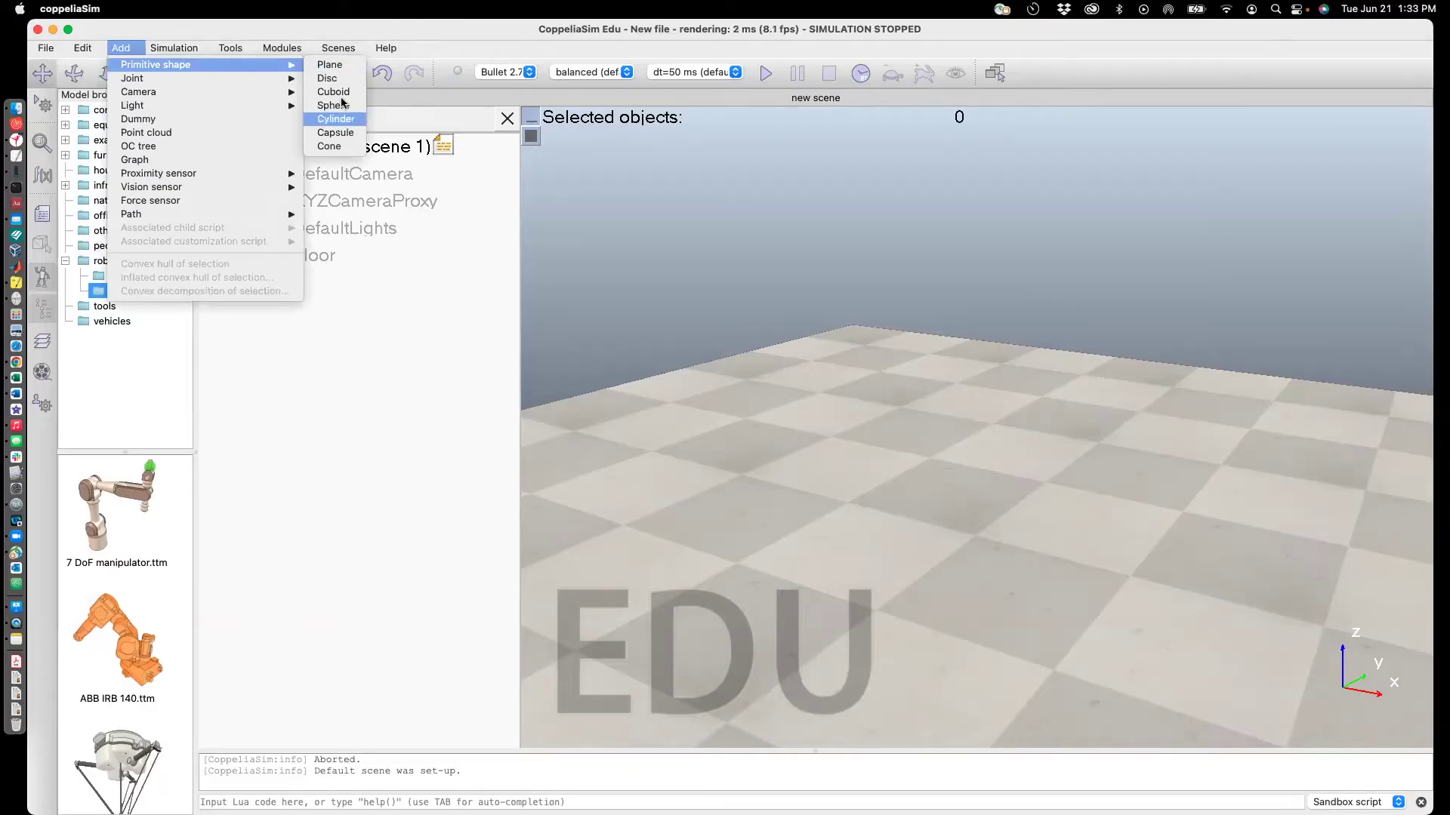
left_click(334, 91)
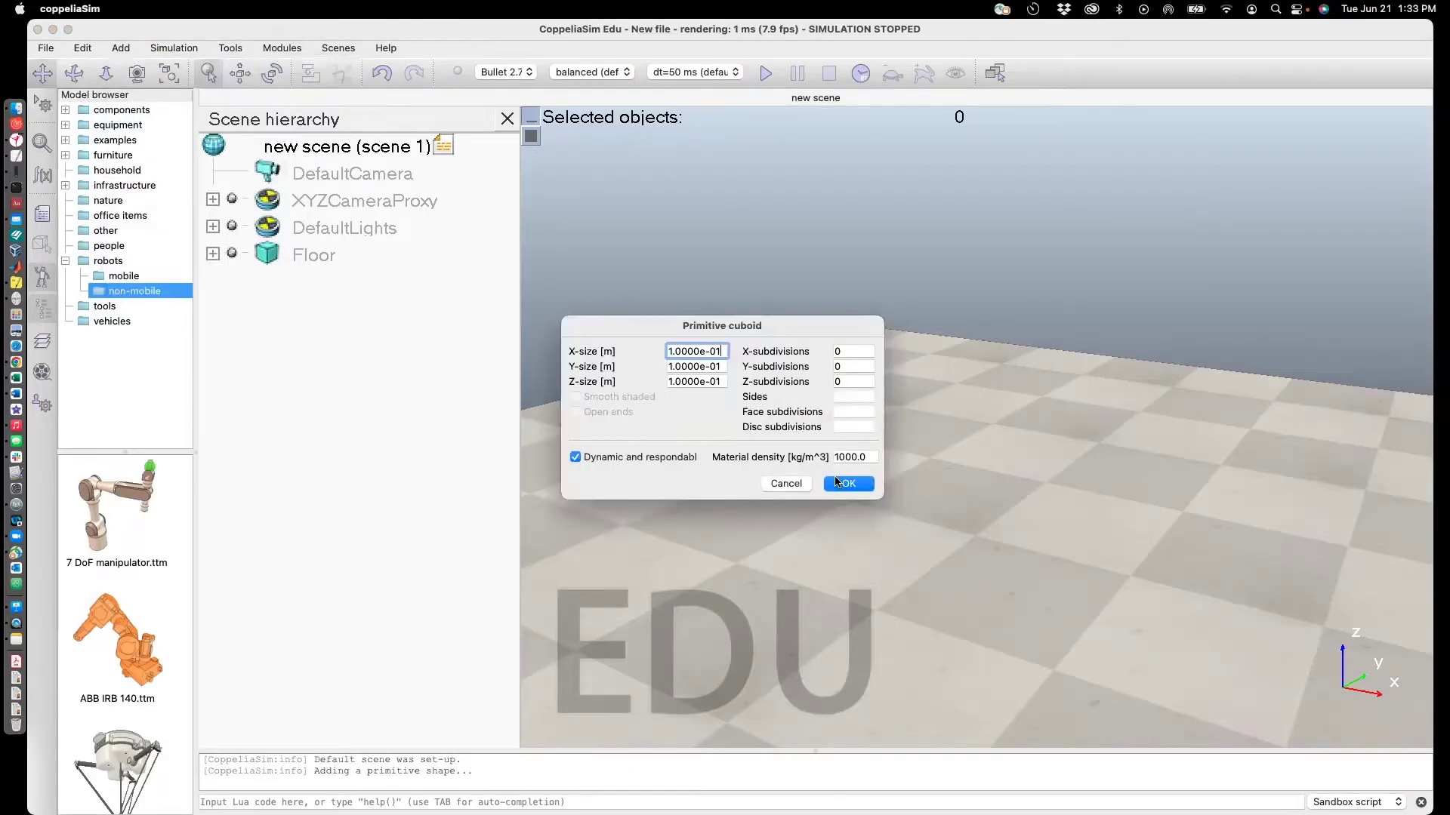
left_click(835, 482)
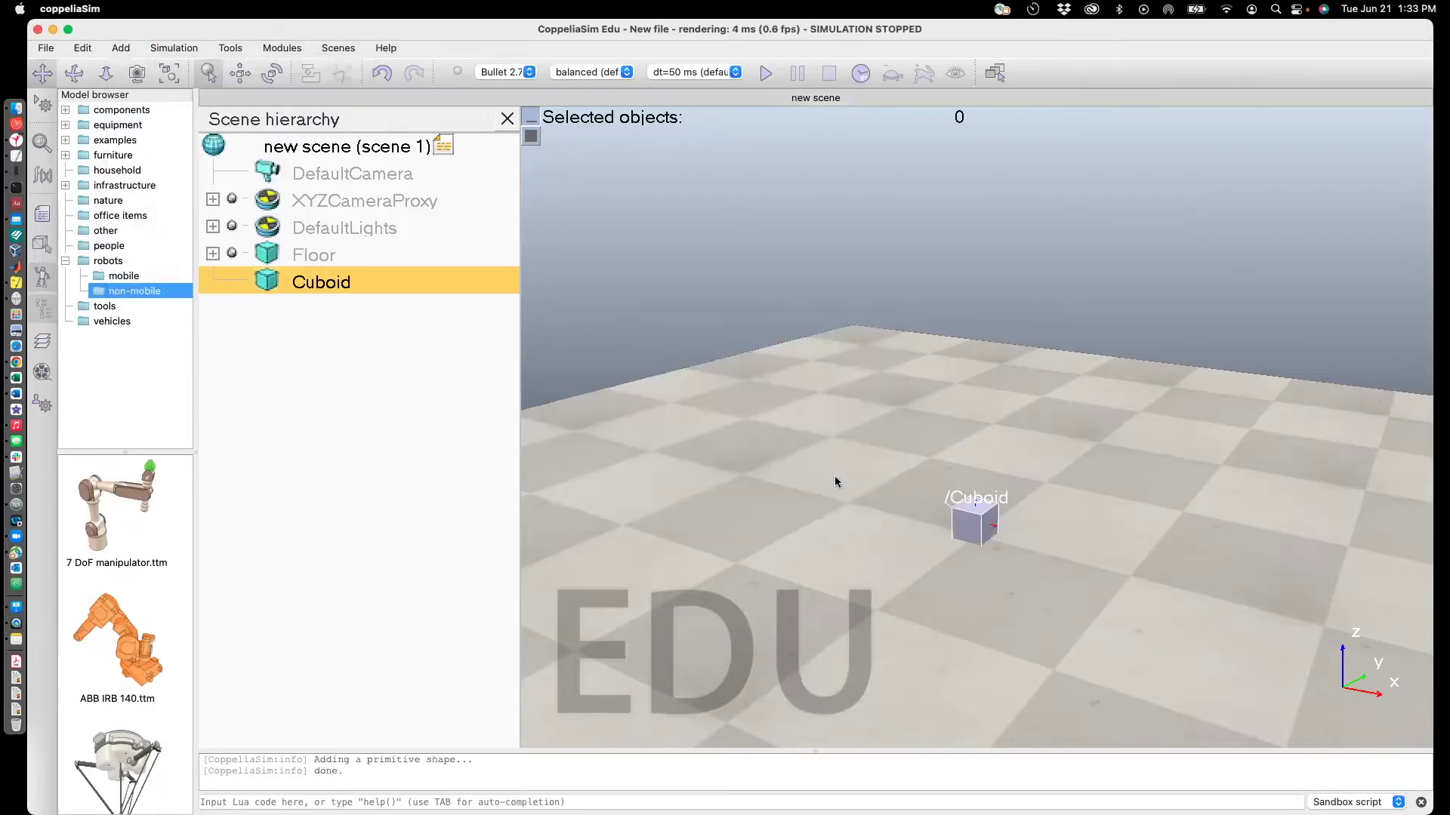
Change the cuboid's ambient/diffuse color to red by lowering its green and blue components.
double_click(271, 282)
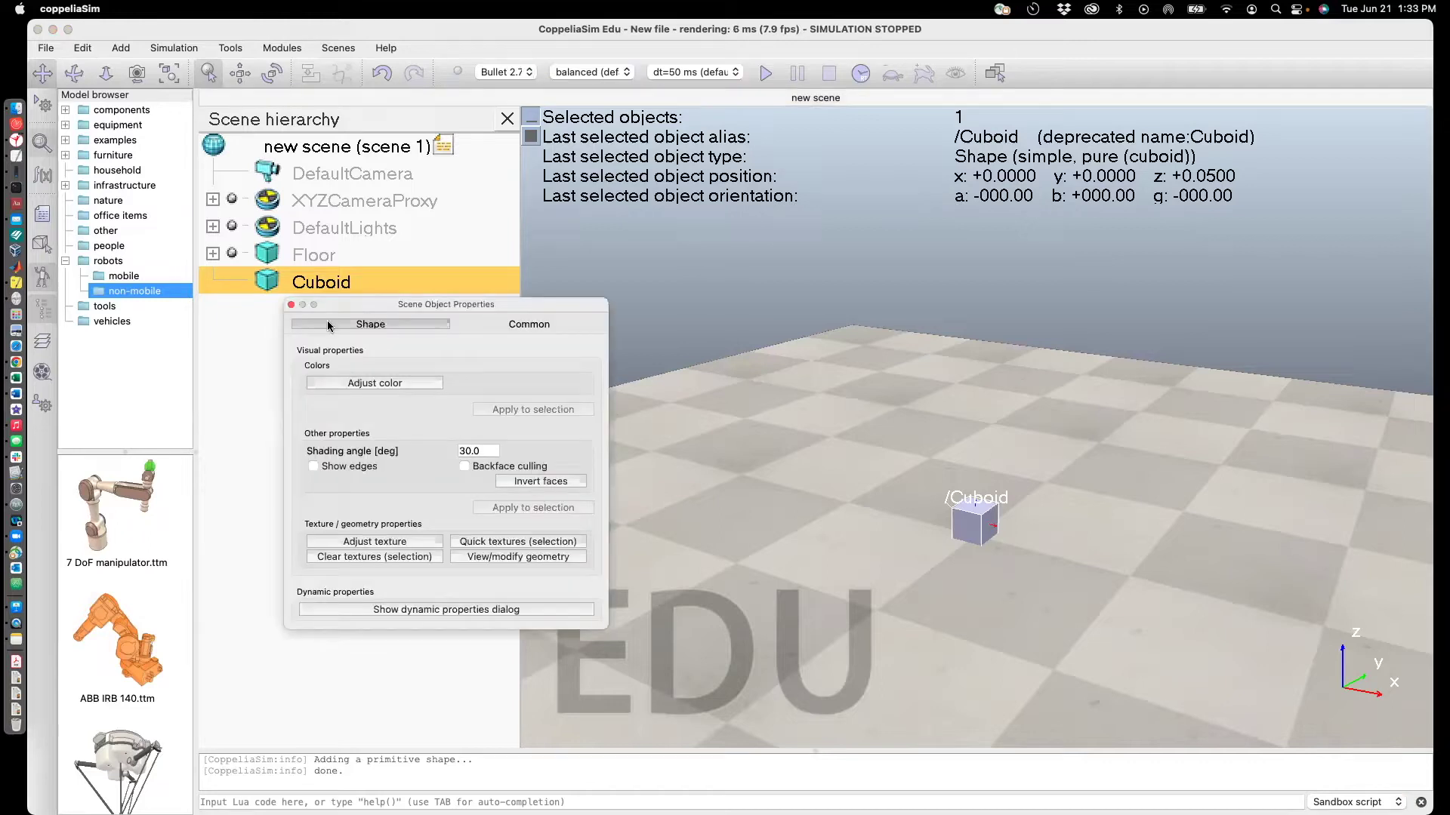
left_click_drag(343, 305, 357, 282)
left_click(385, 360)
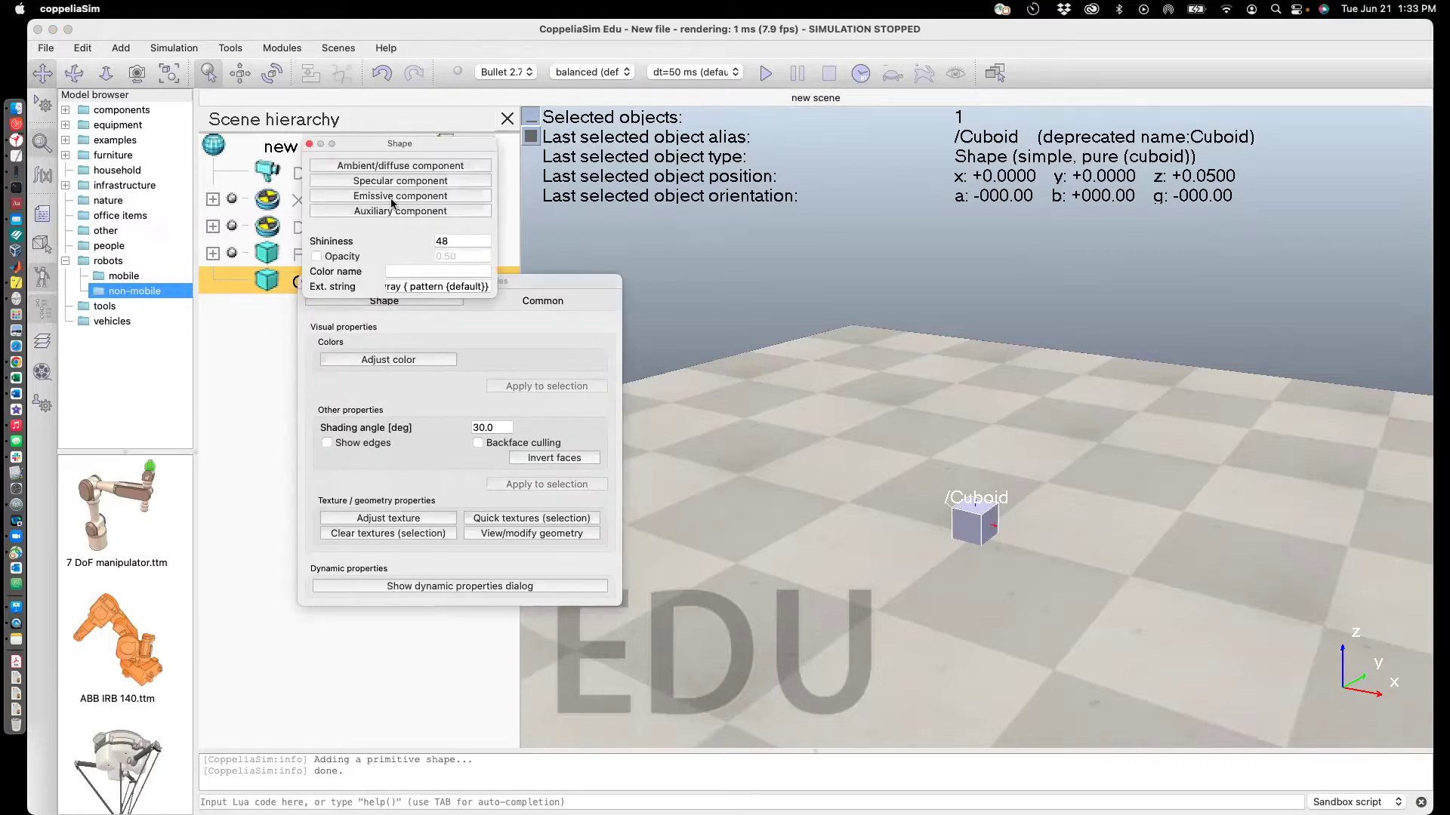
left_click(392, 165)
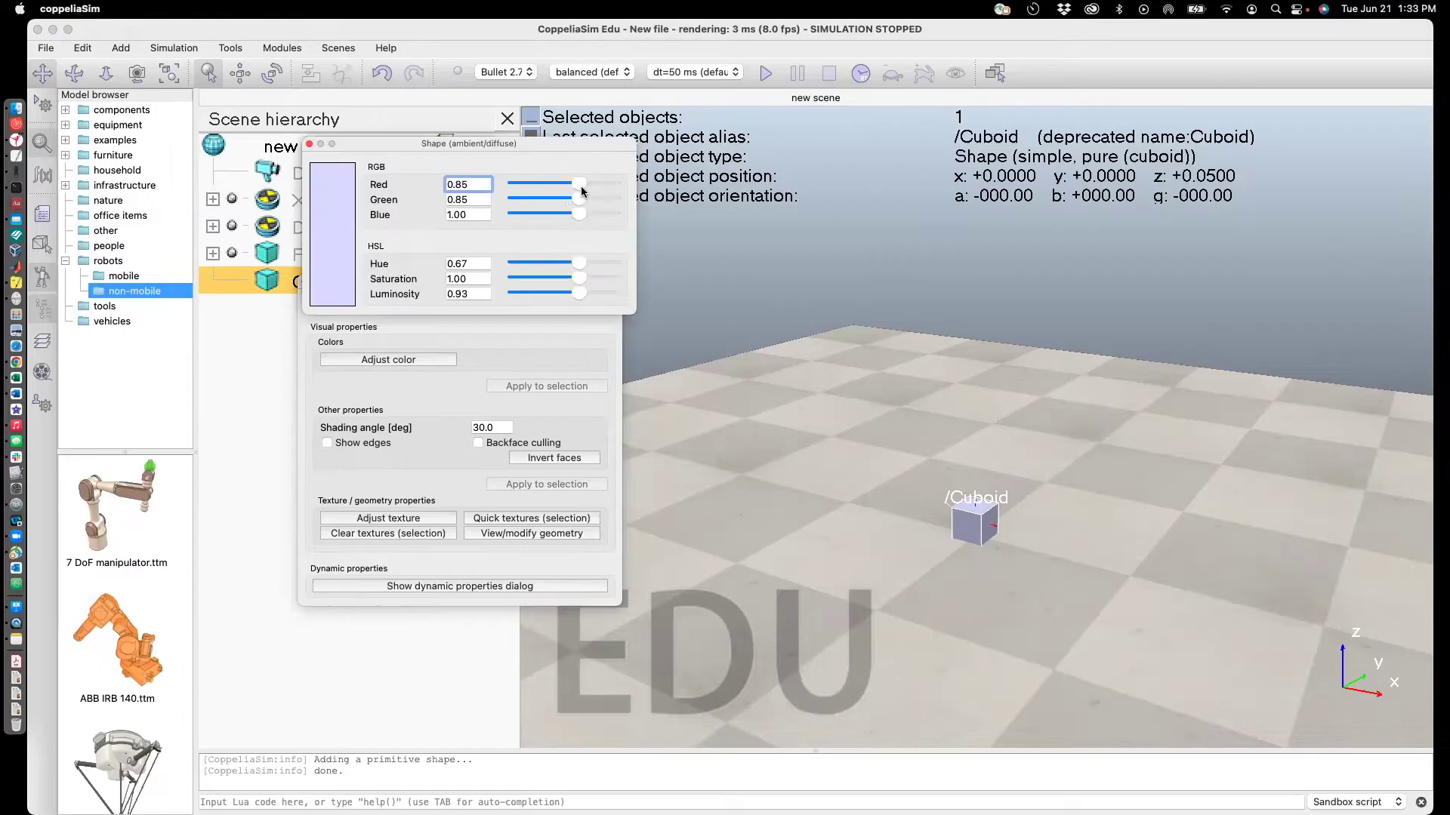
left_click_drag(578, 183, 515, 214)
left_click(308, 144)
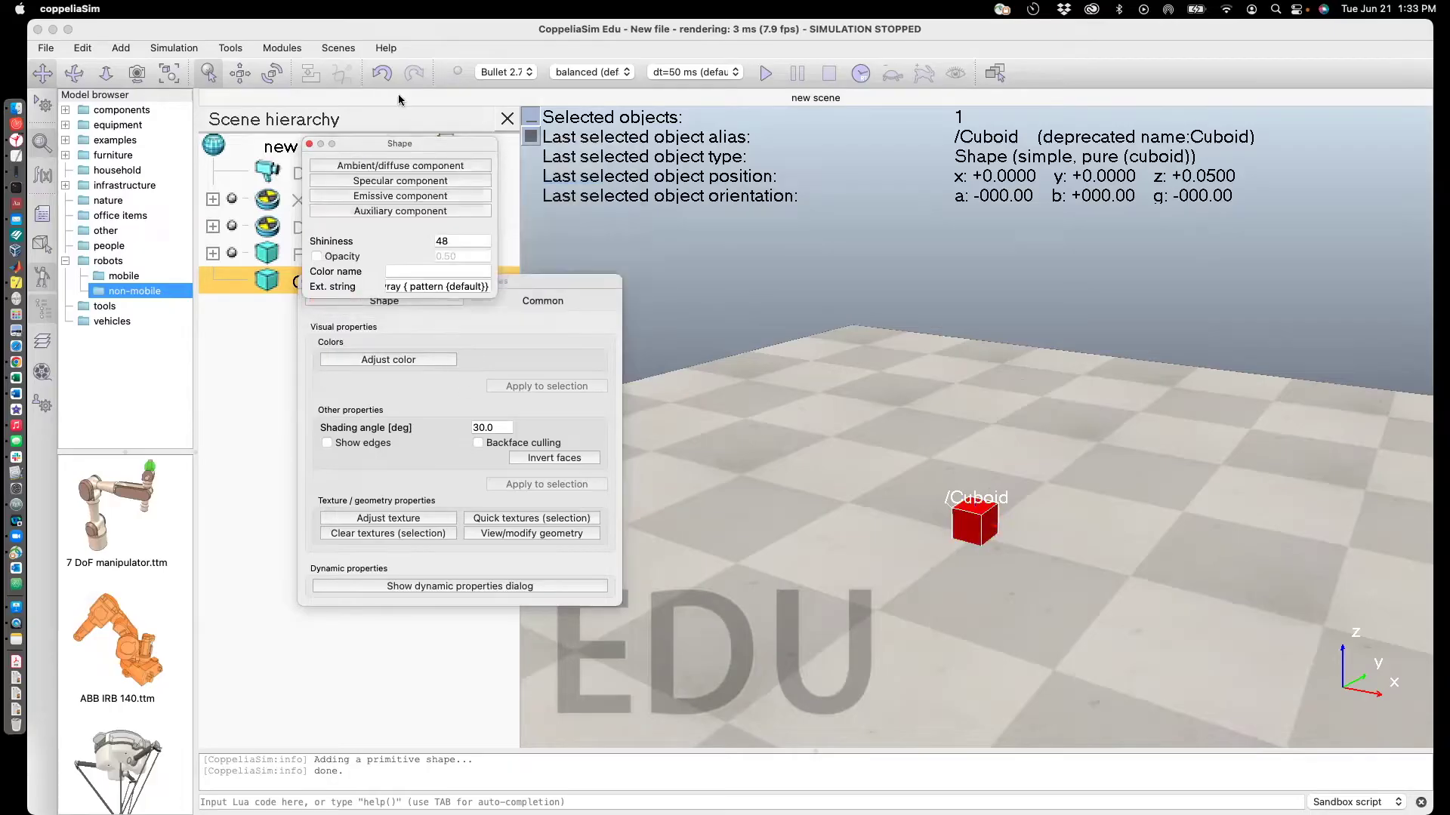
left_click(309, 143)
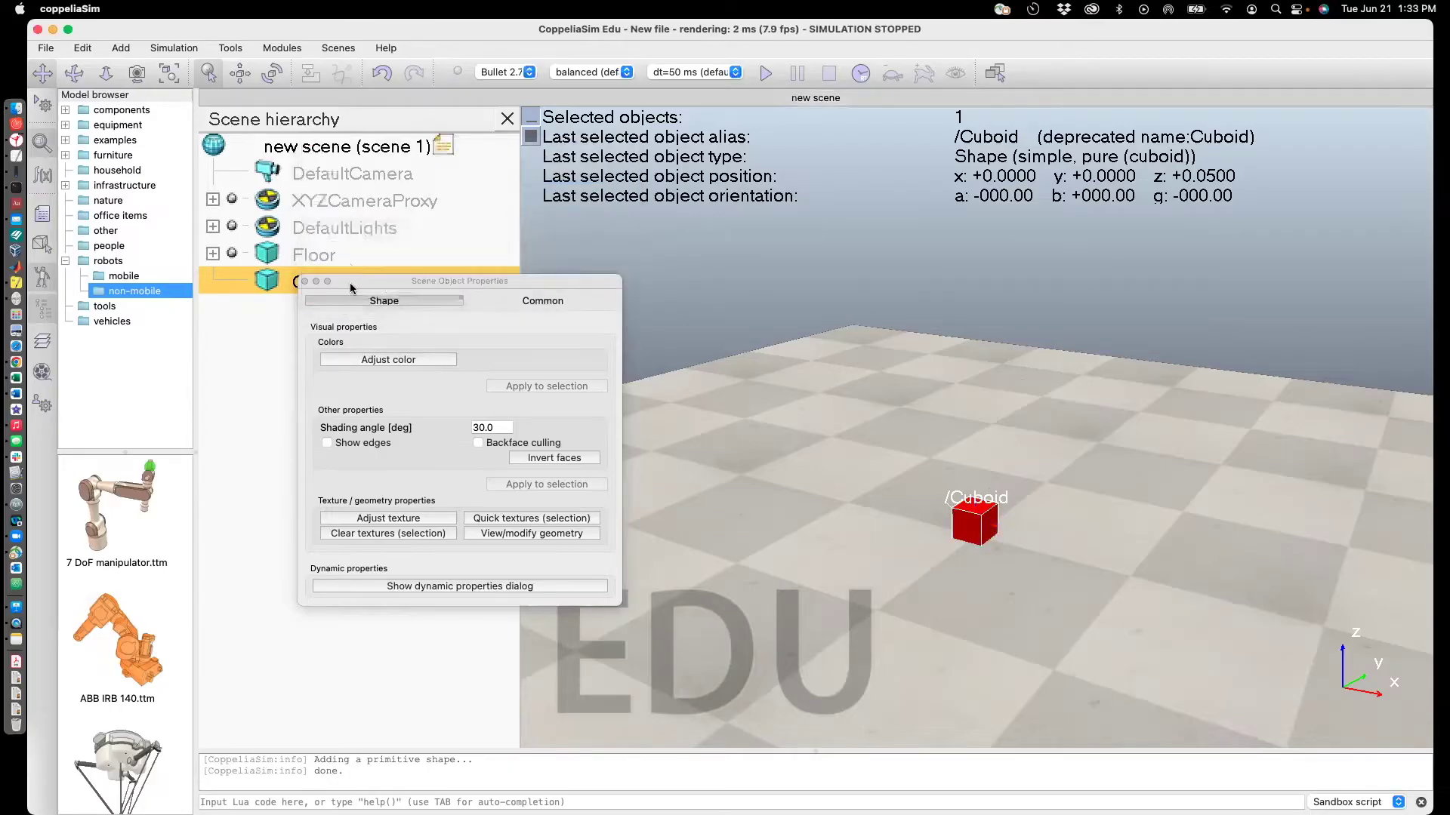
Resize the cuboid's geometry to 0.5 m along Z without keeping proportions.
left_click_drag(350, 288, 402, 226)
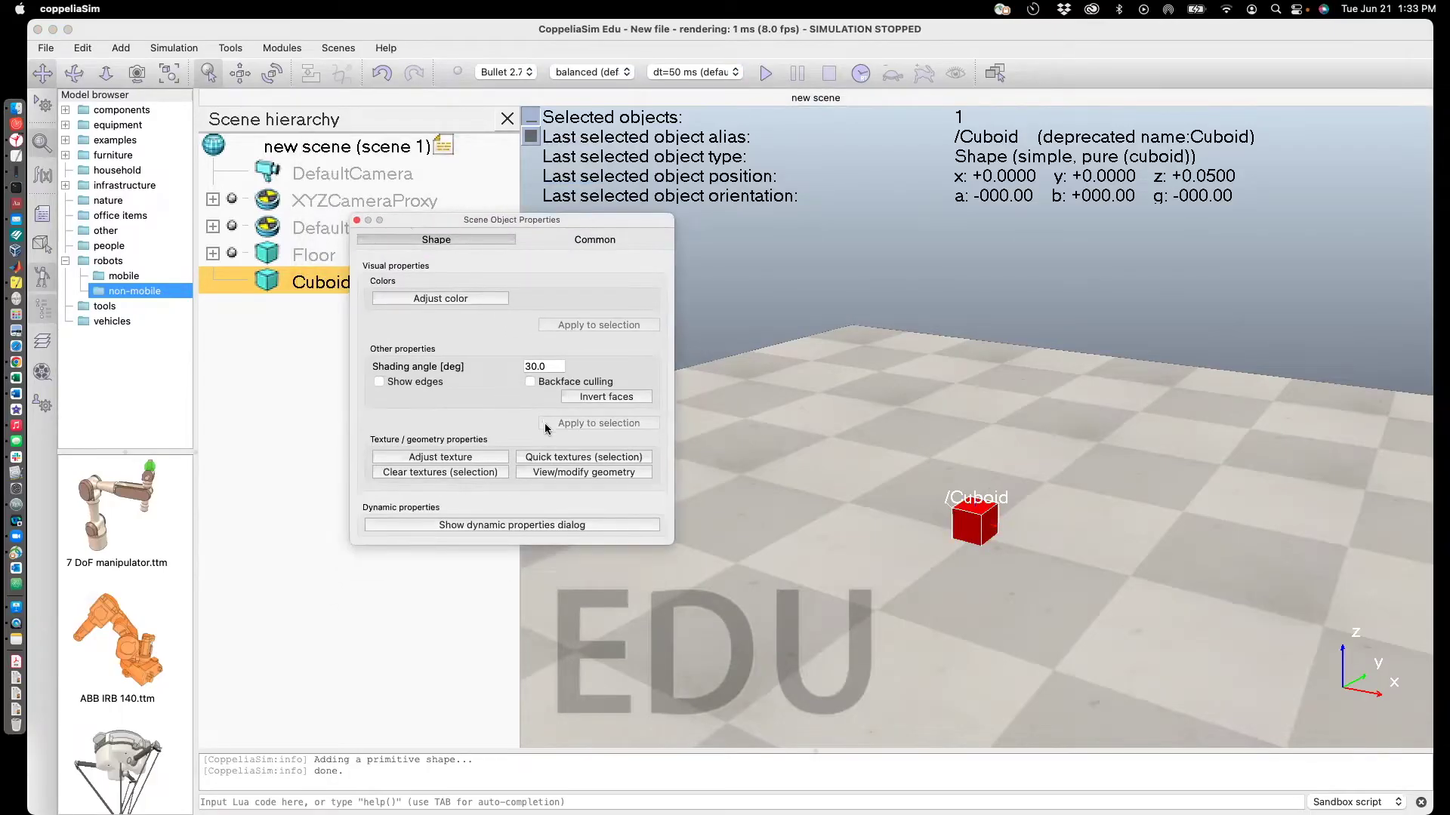
left_click(576, 473)
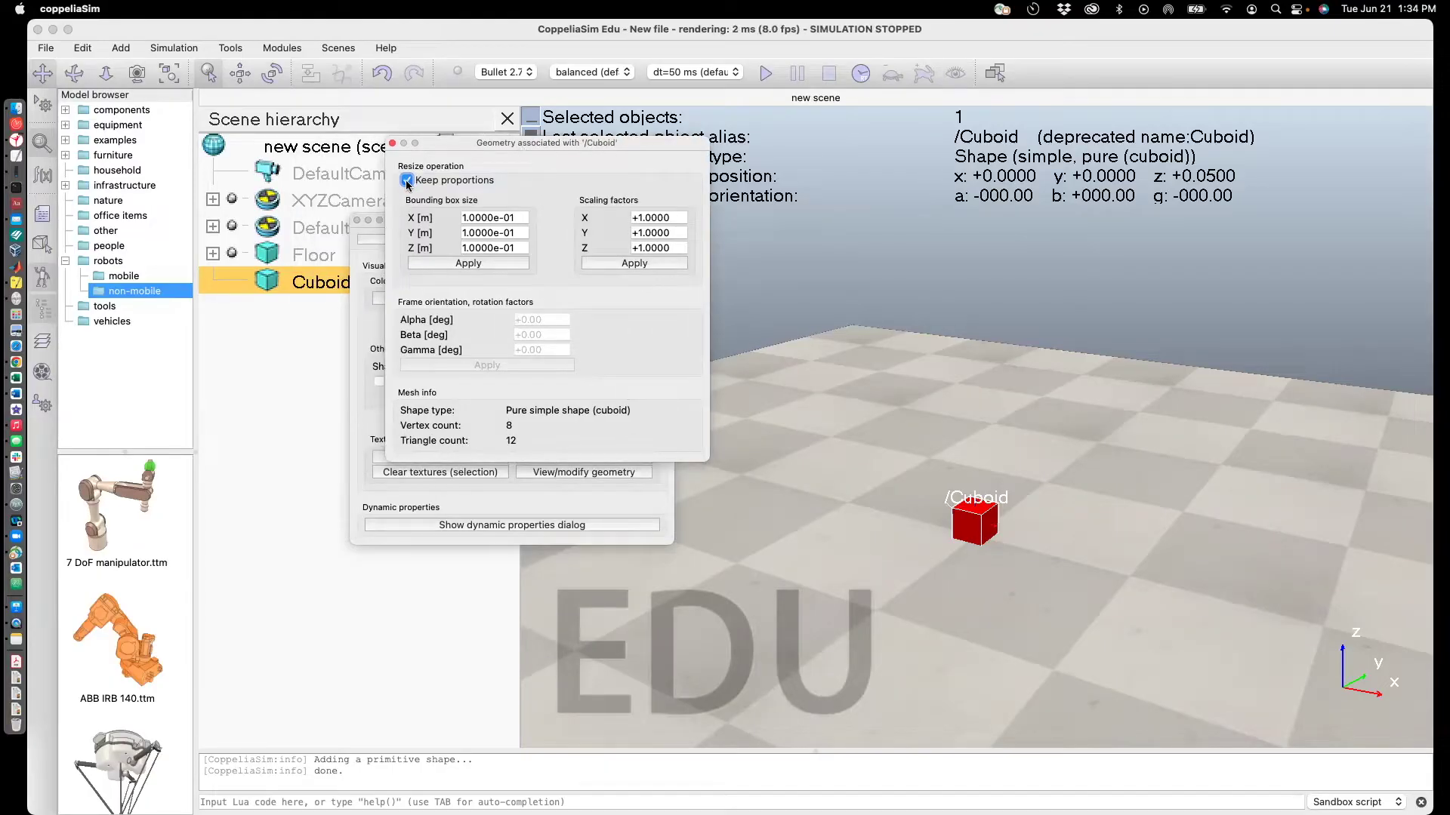
left_click(407, 181)
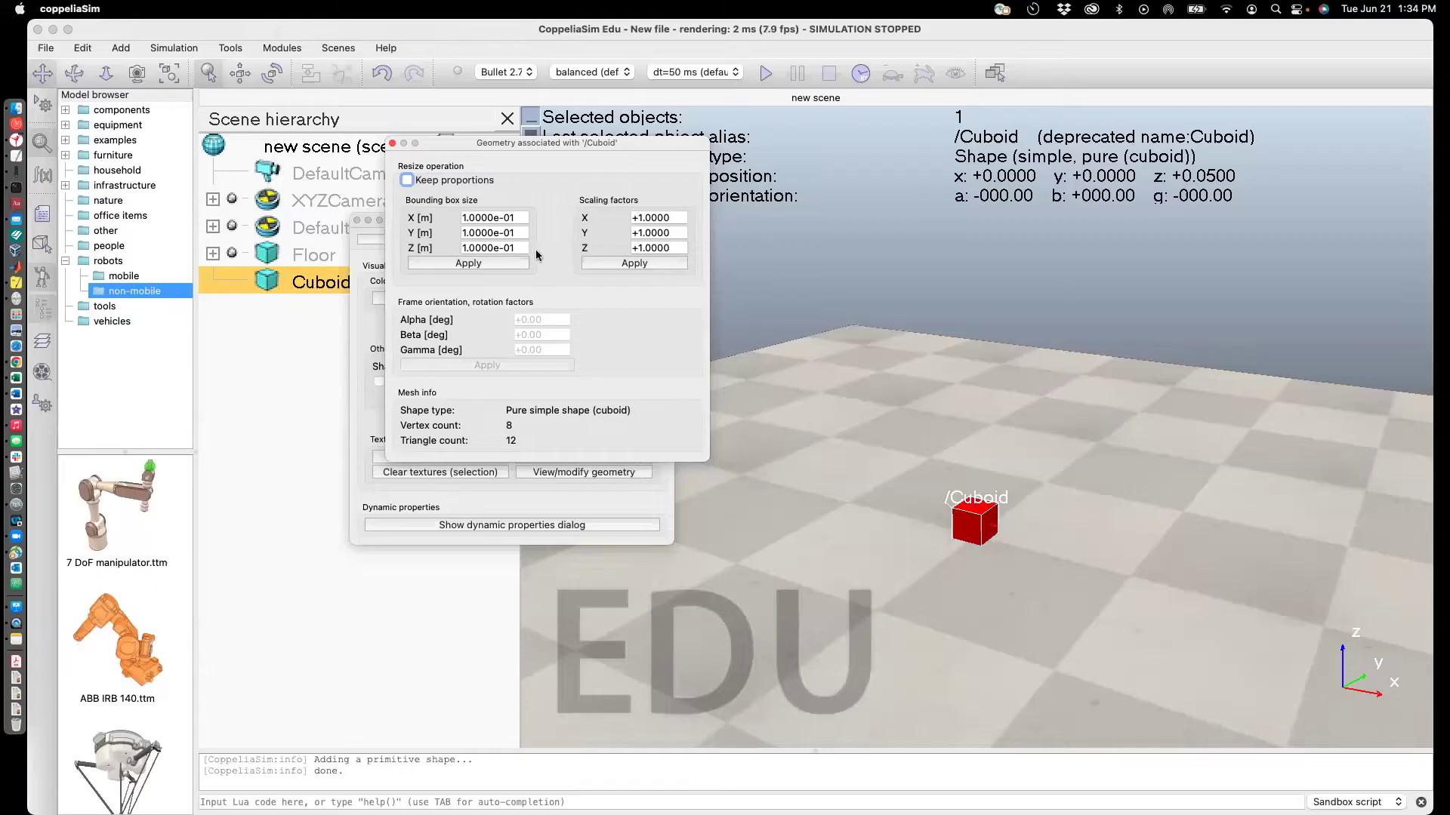
left_click_drag(525, 248, 452, 251)
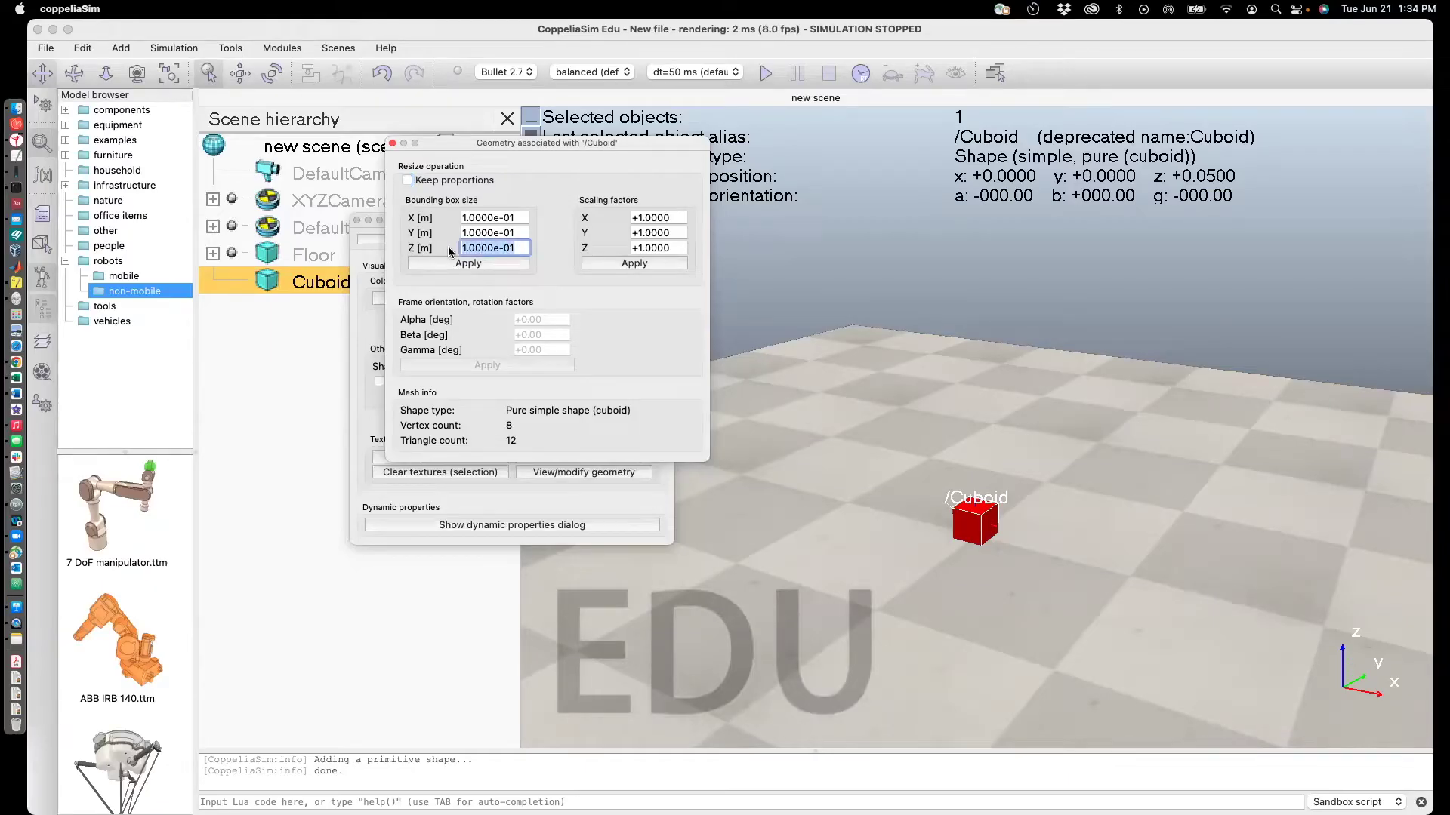
type("0.5")
left_click(481, 264)
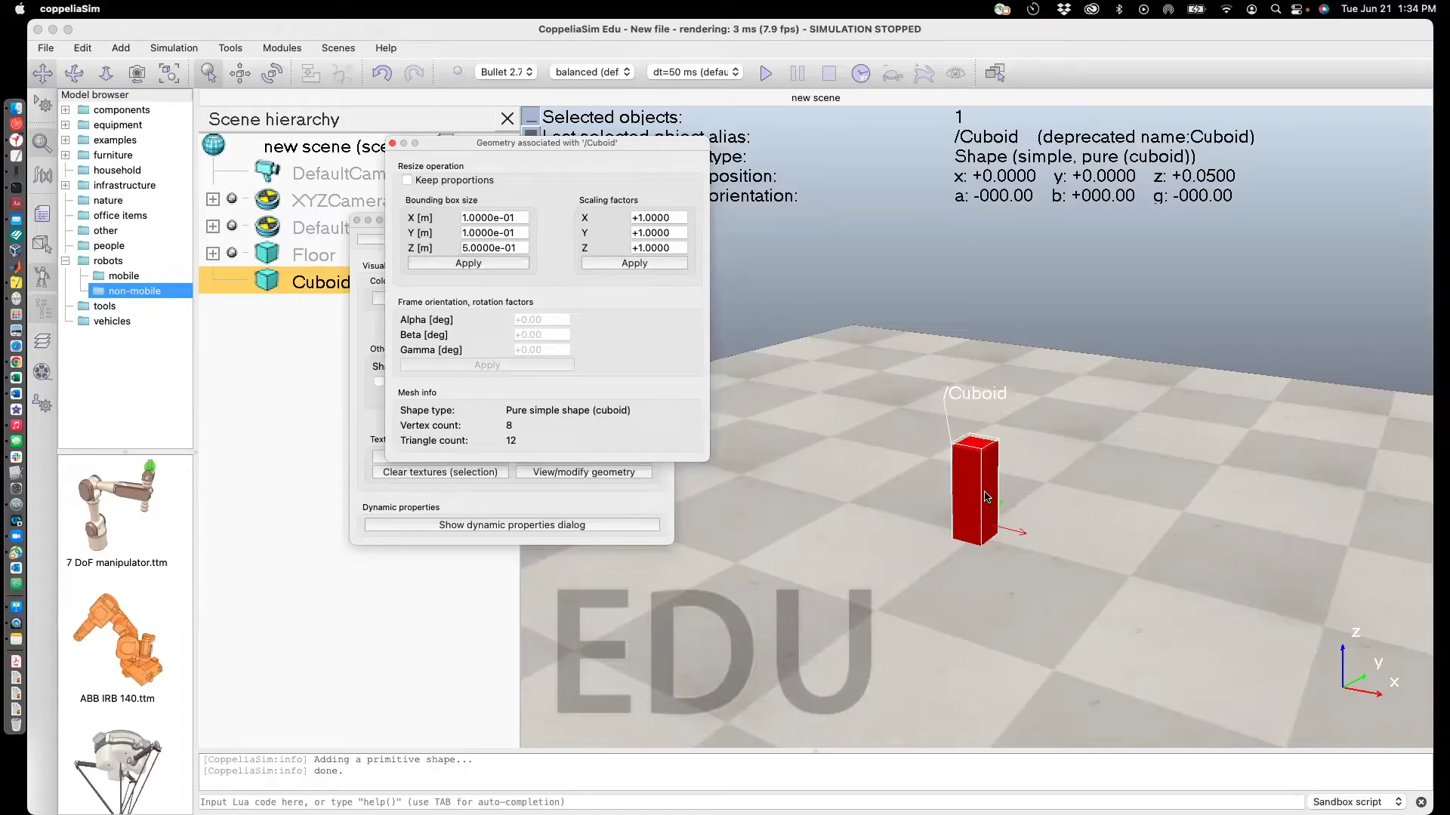
left_click(393, 144)
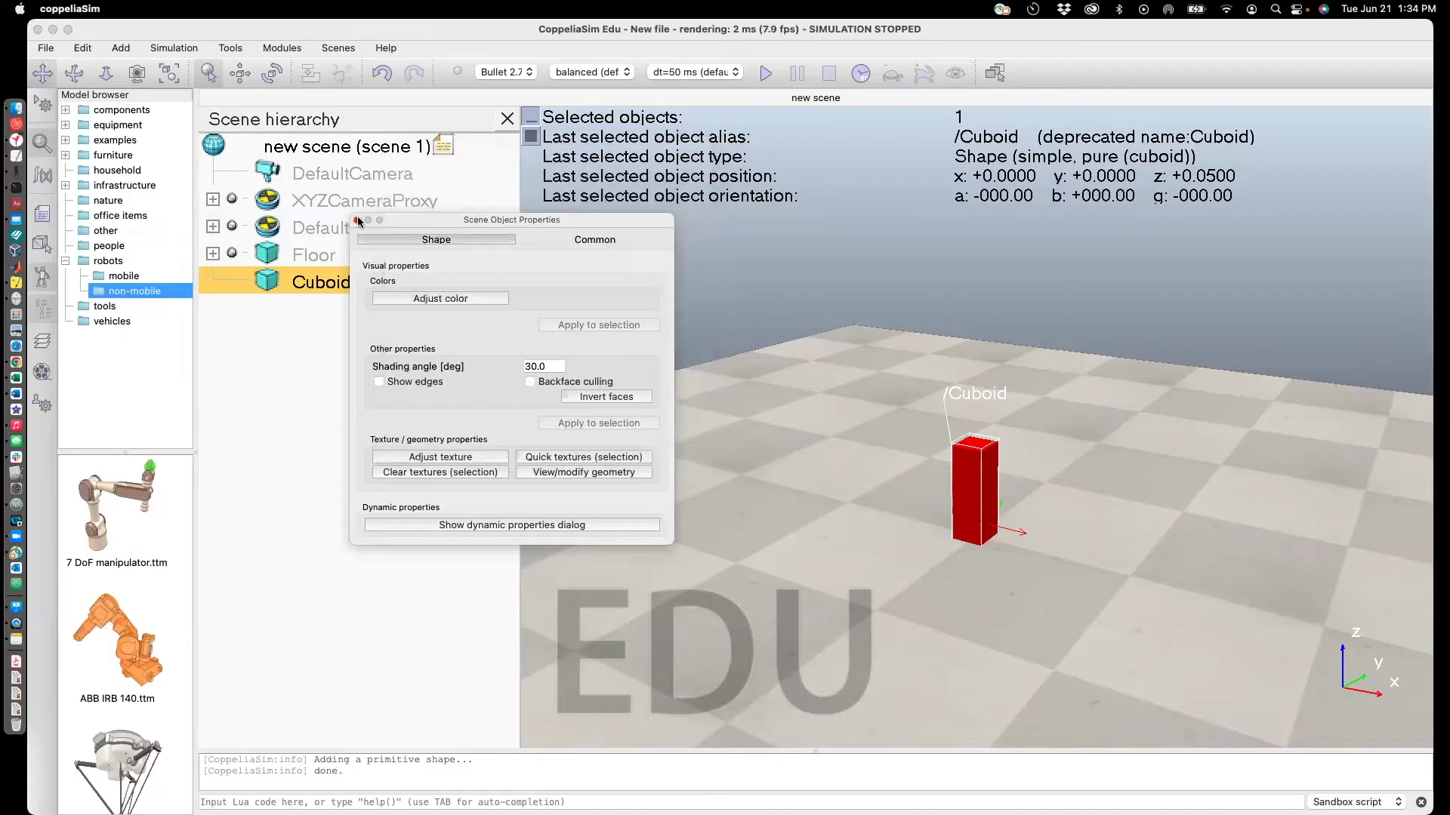
left_click(357, 220)
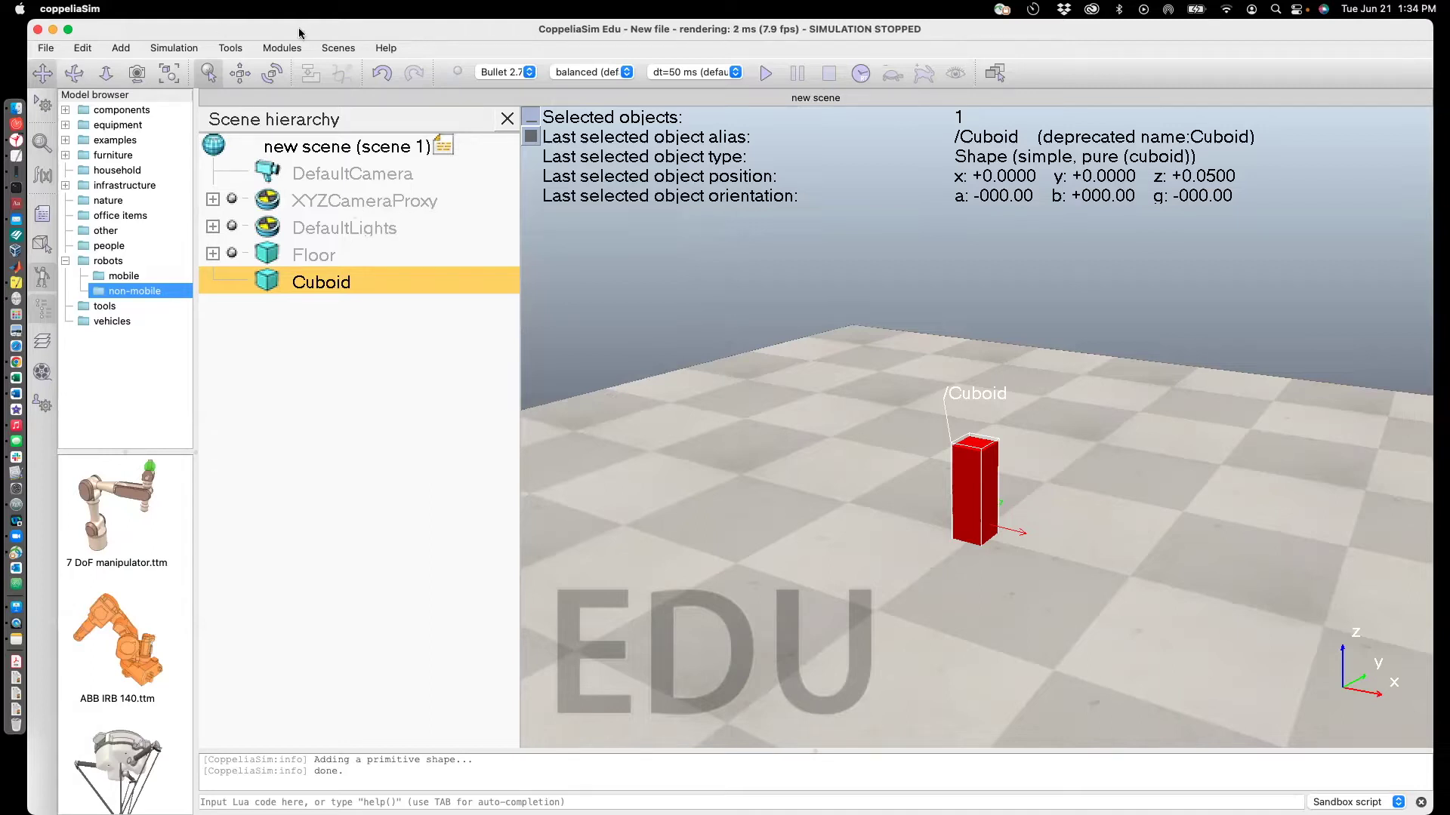
Move the cuboid freehand across the floor in the world XY plane to about x = -0.2 m.
left_click(240, 73)
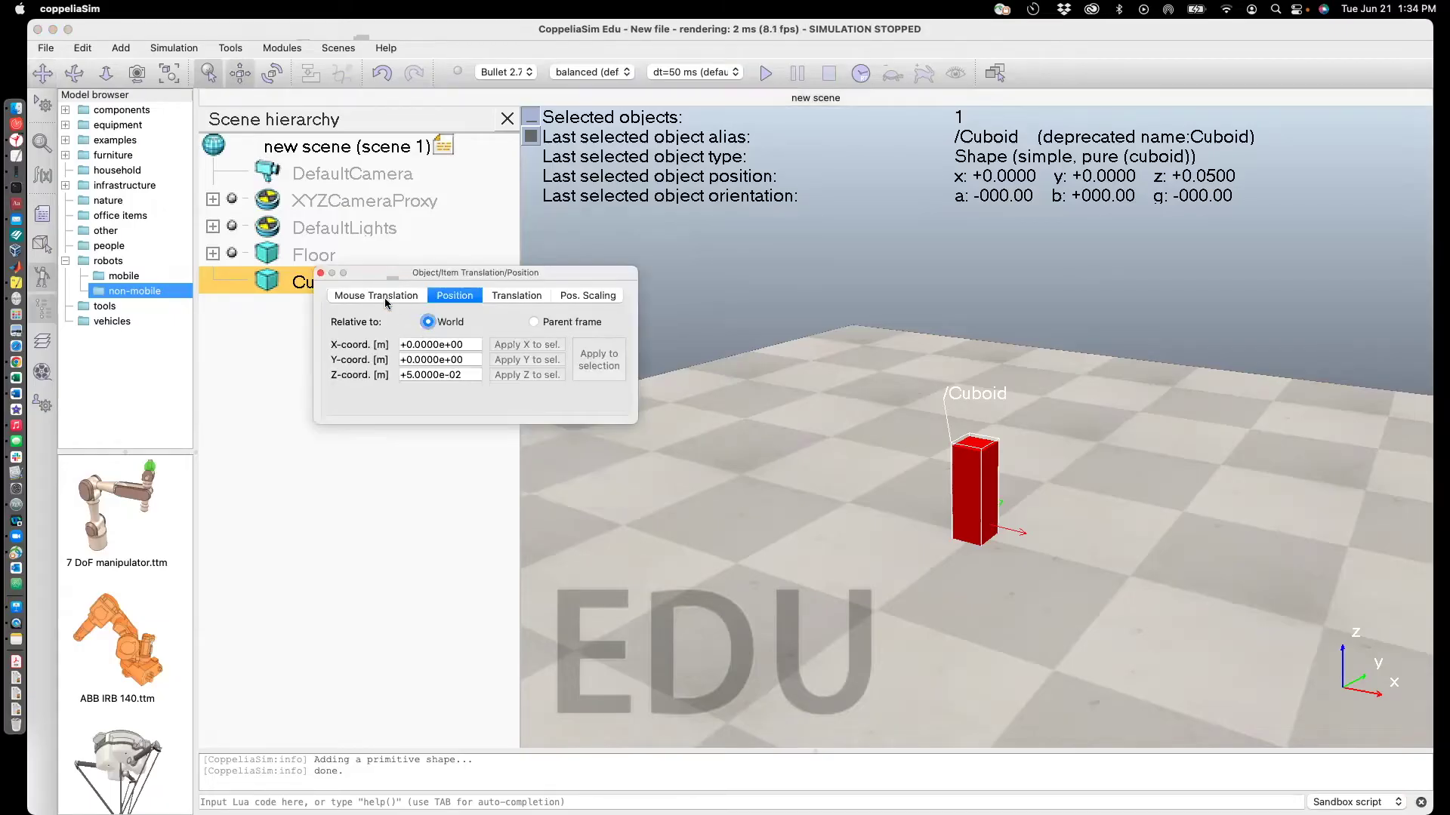
left_click(385, 296)
left_click_drag(385, 275, 381, 235)
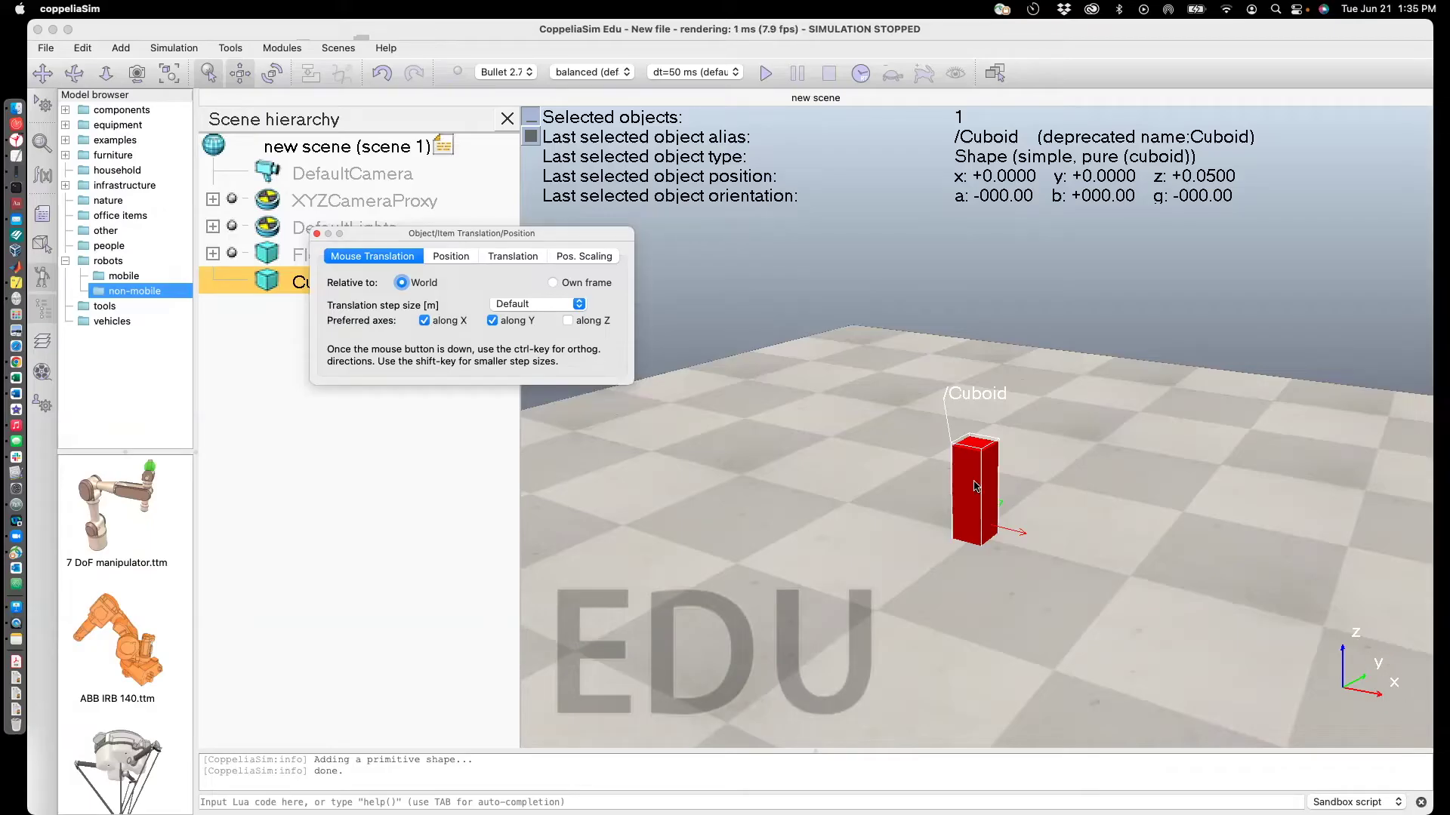
left_click_drag(976, 491, 914, 479)
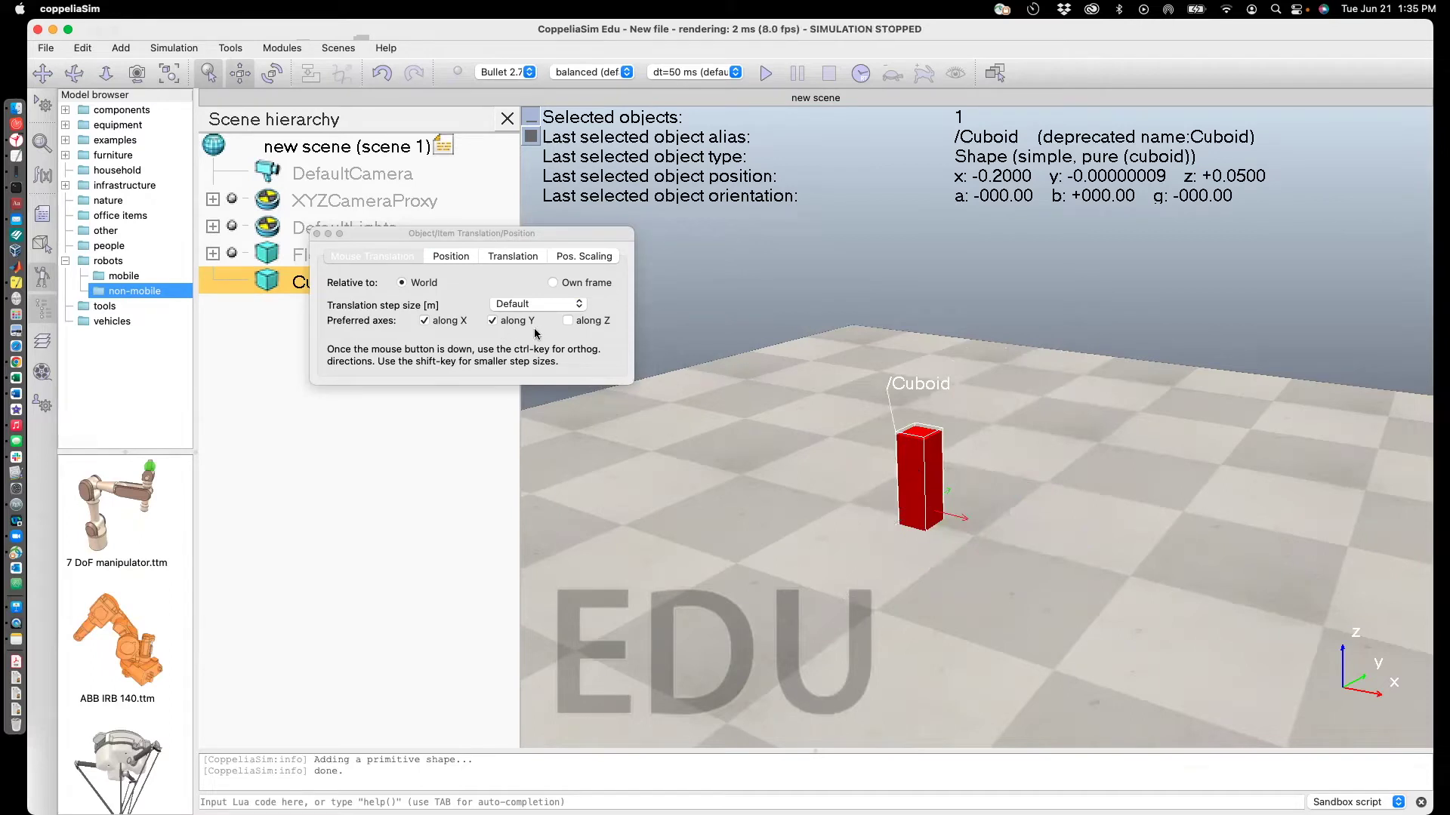
Restrict freehand translation to the Z axis and raise the cuboid to about z = 0.475 m.
left_click(568, 321)
left_click(493, 321)
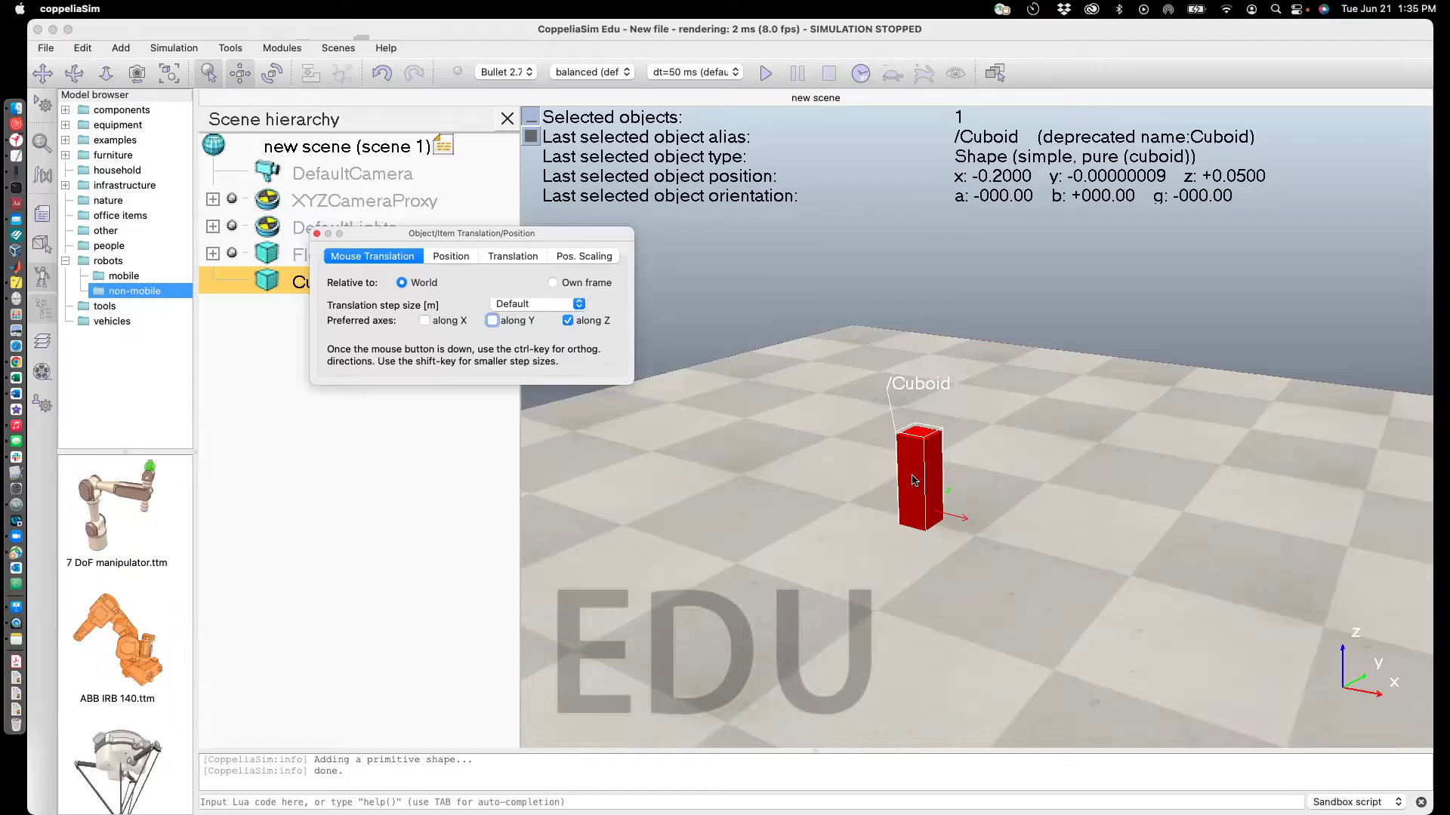
left_click_drag(913, 481, 917, 292)
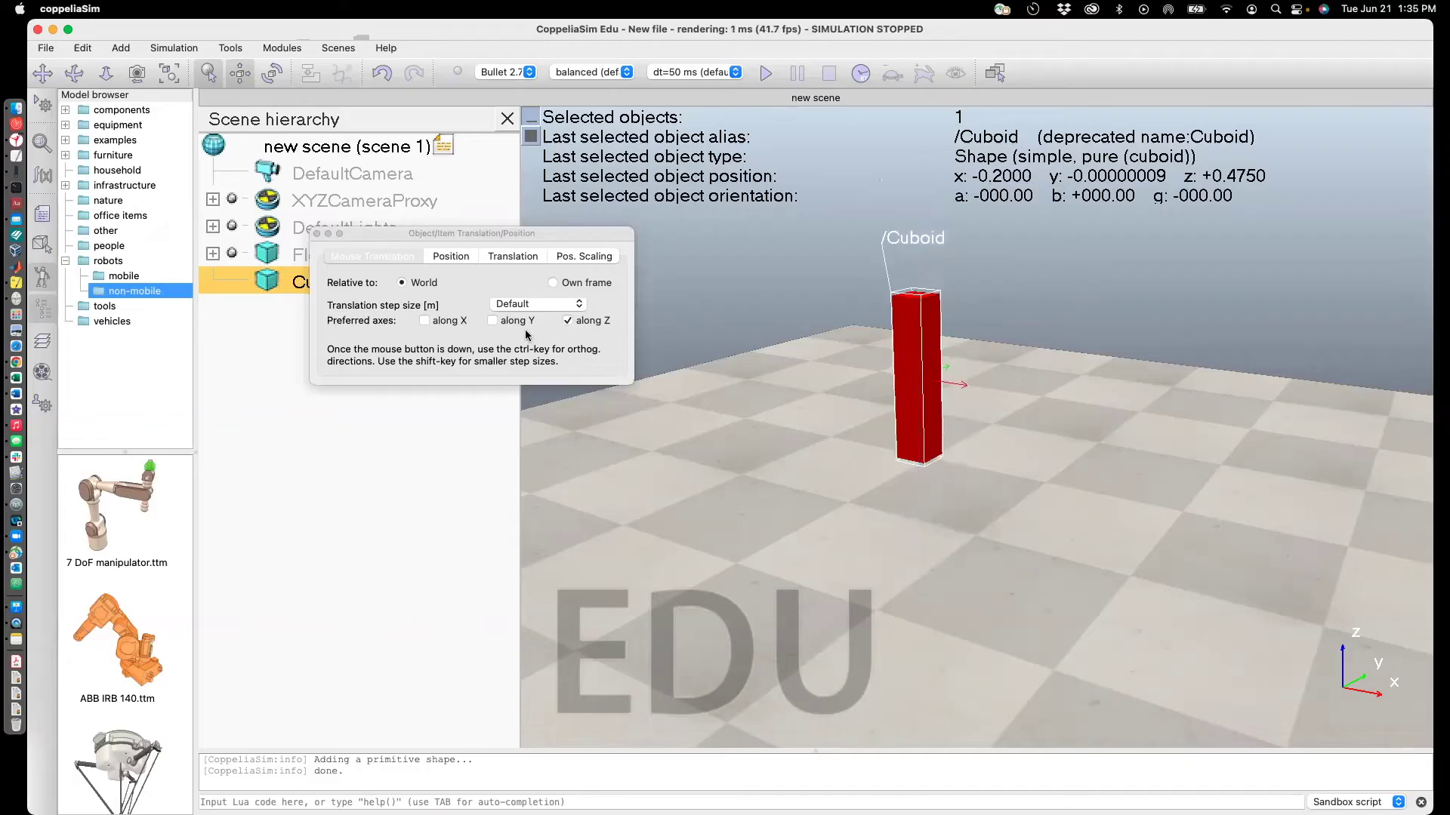
left_click(553, 348)
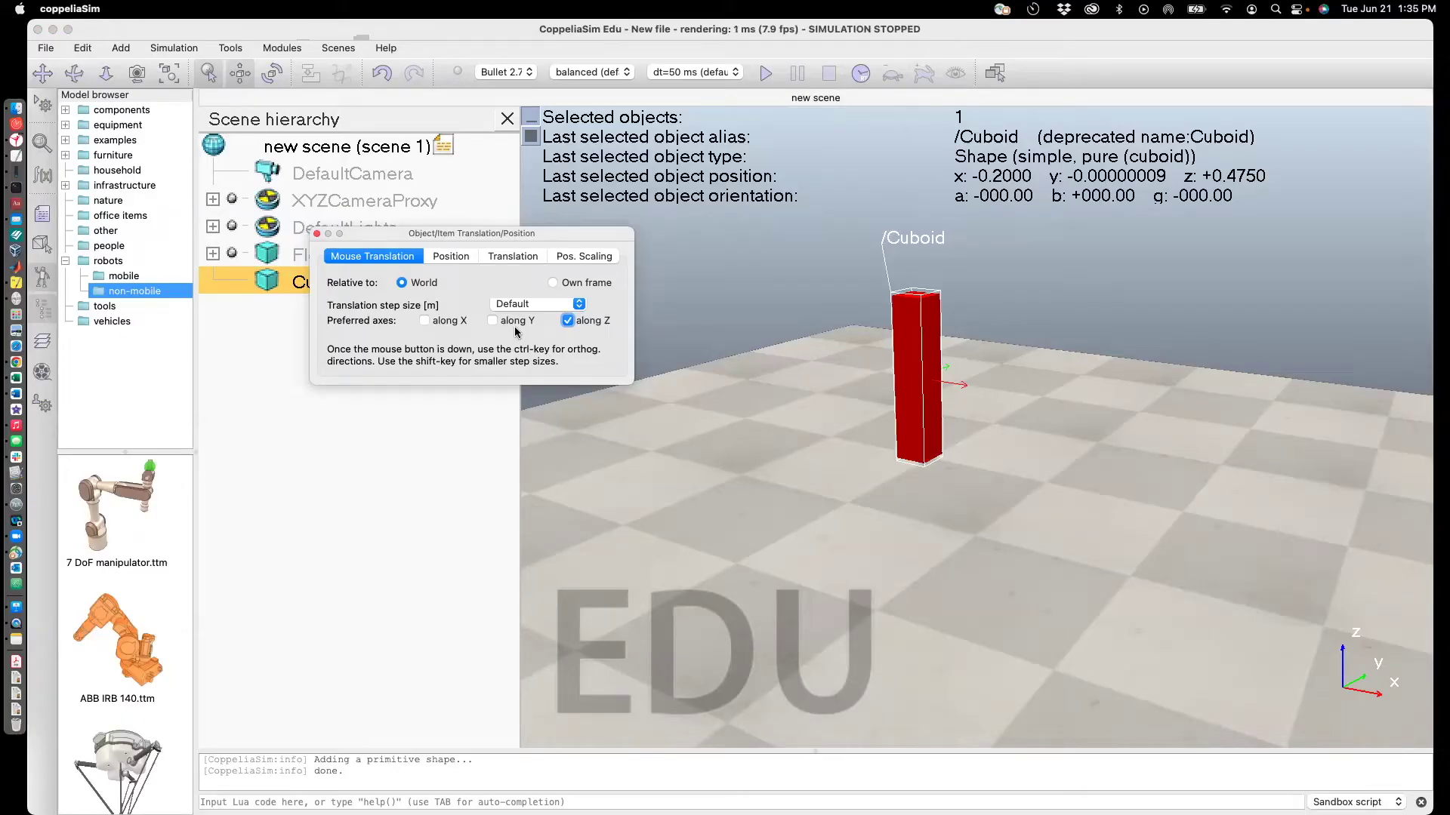
Set the cuboid's X, Y and Z position coordinates to 0 relative to the world.
left_click(446, 256)
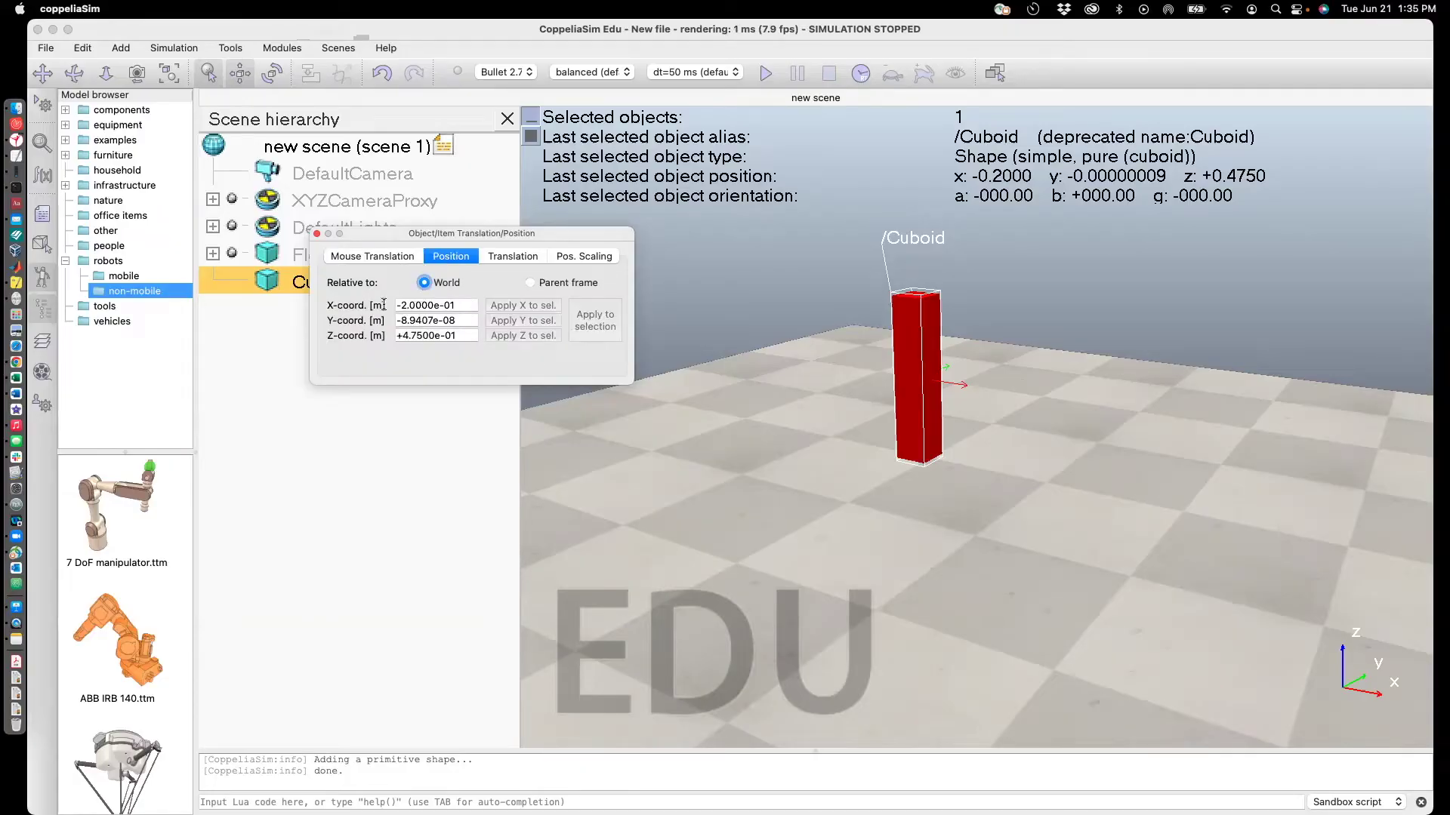
key("Tab")
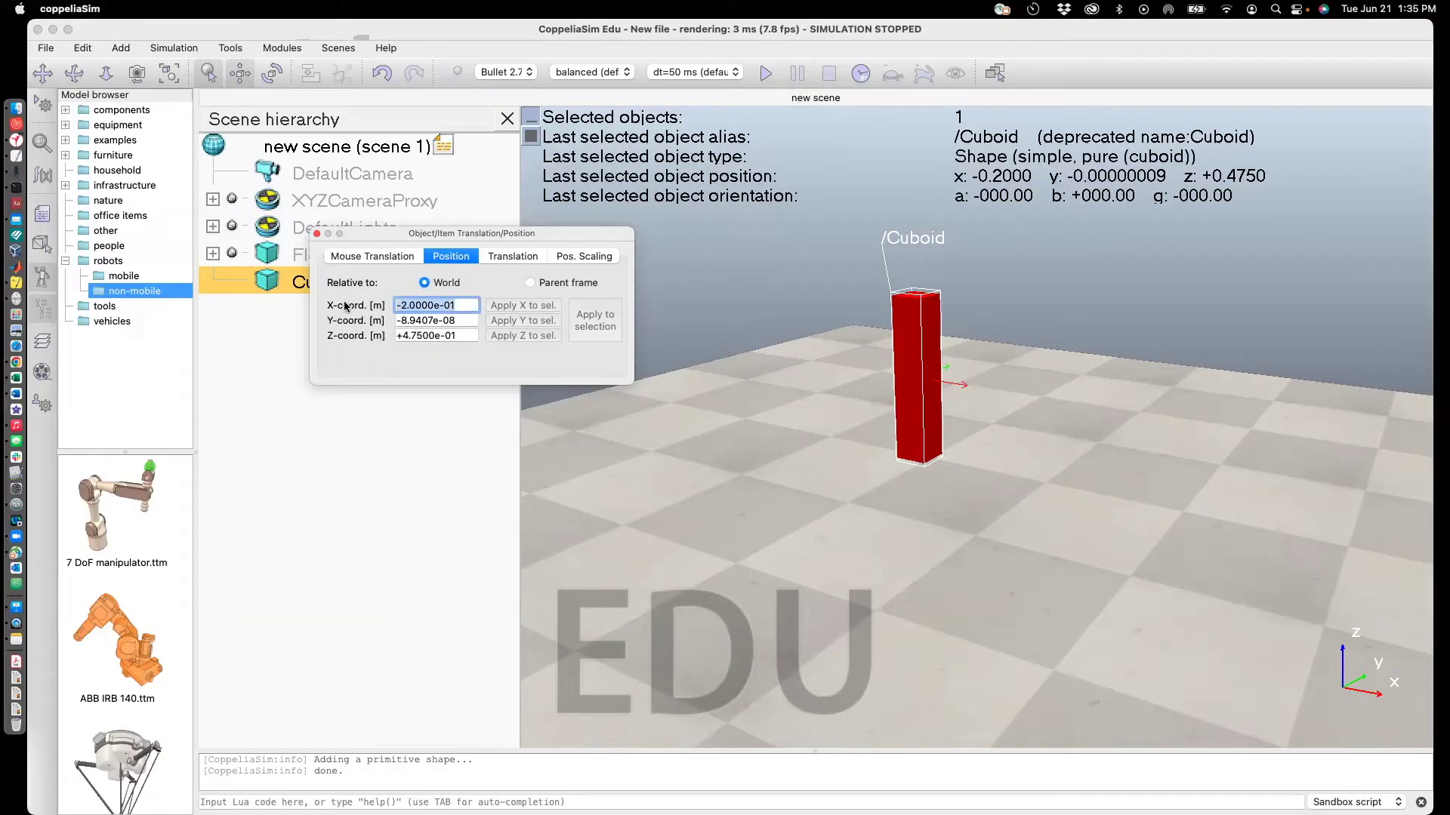
type("0")
key("Tab")
type("0")
key("Tab")
type("+0.0000e+00")
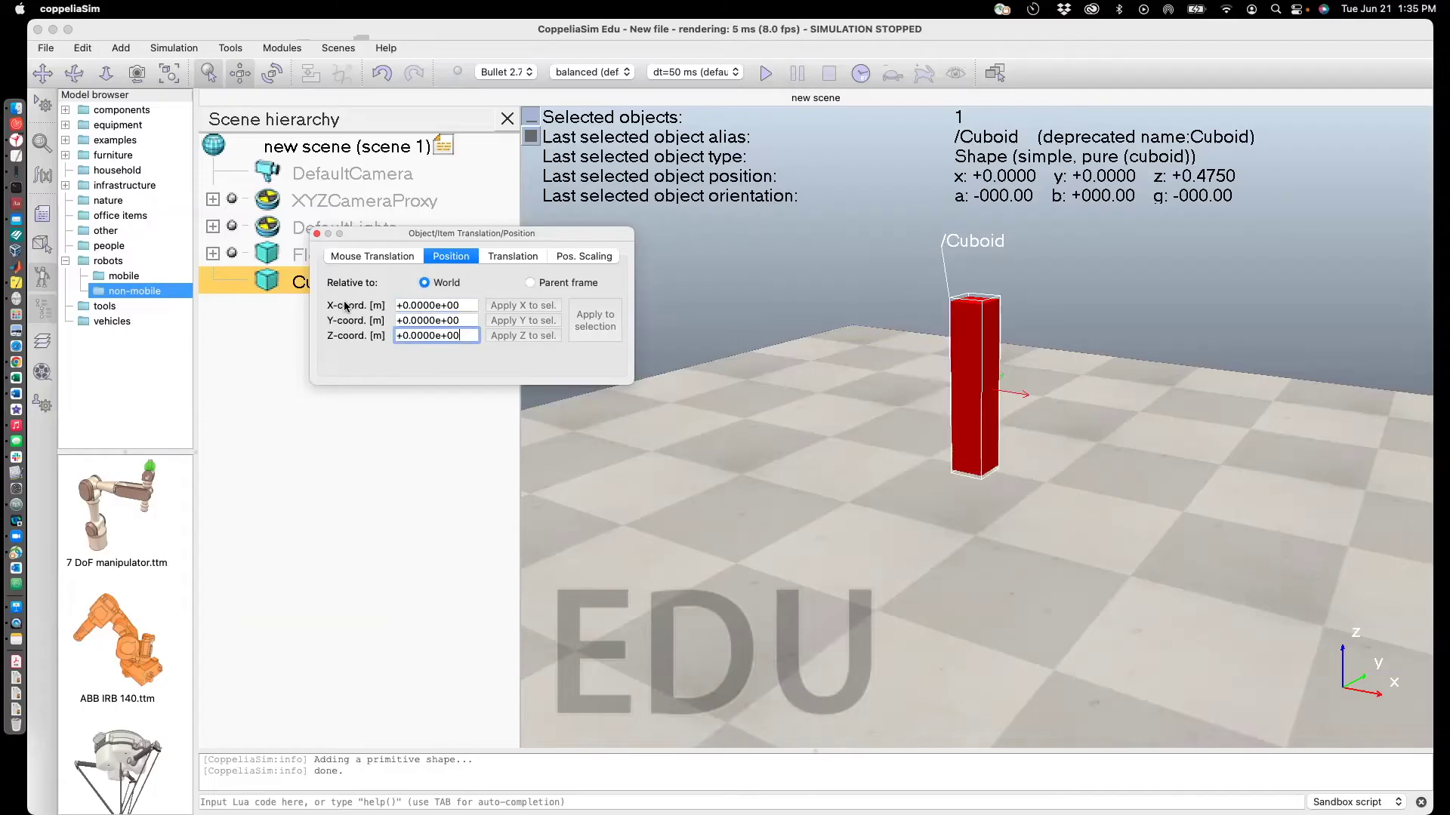
key("Return")
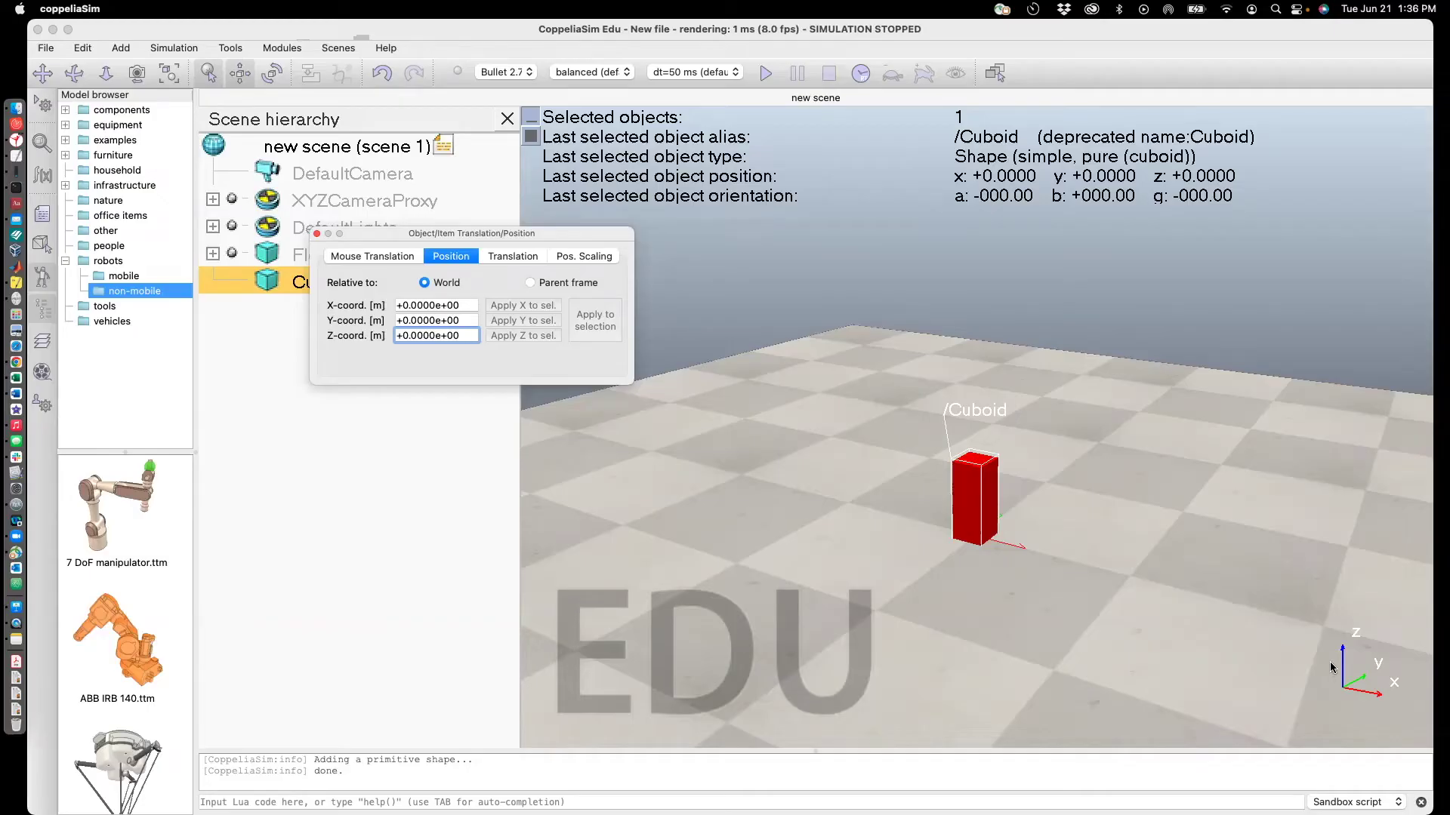
Set the cuboid's Z coordinate to 0.25 m and close the position settings.
left_click_drag(476, 335, 386, 328)
type("0.25")
key("Return")
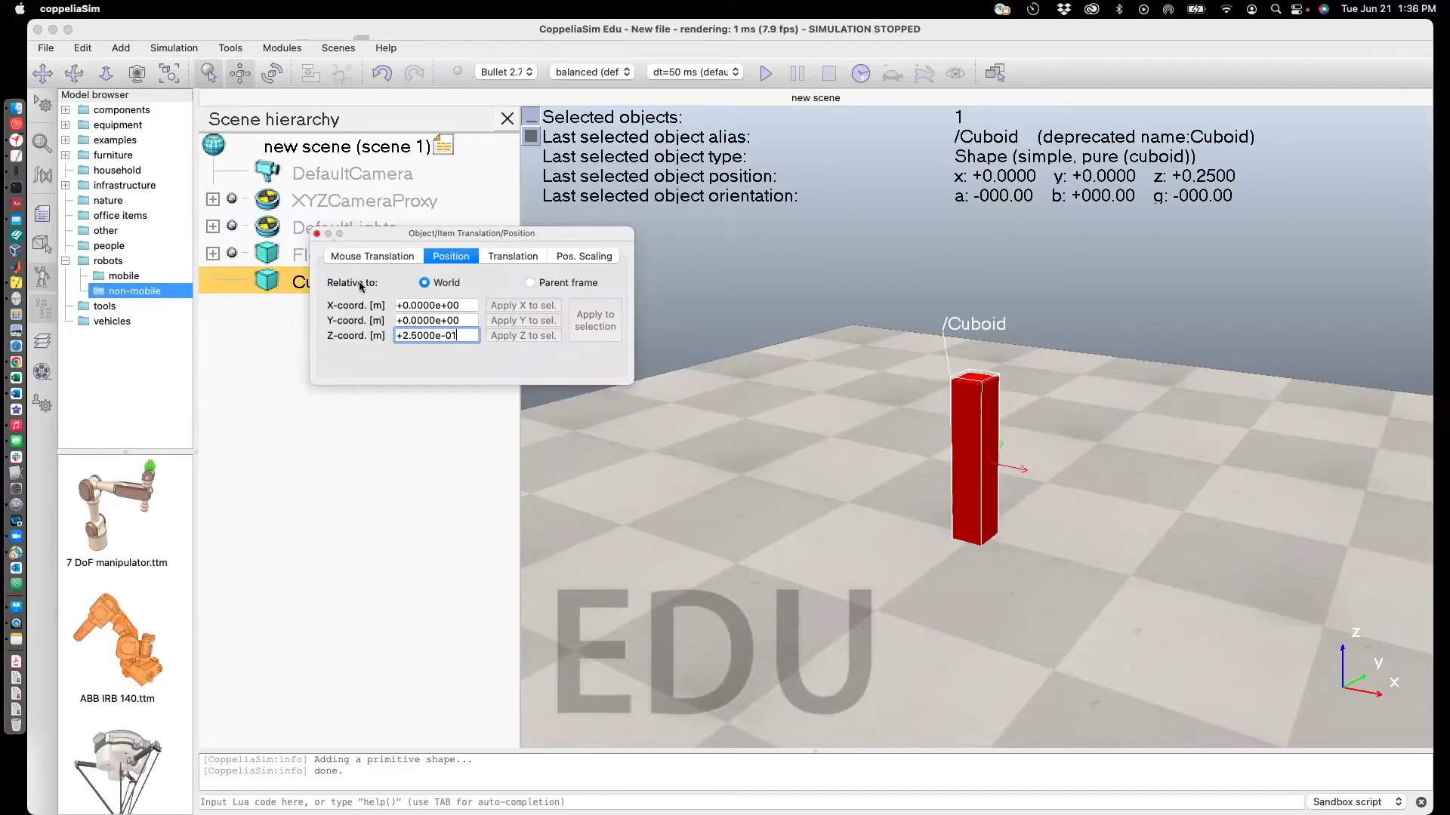
key("Escape")
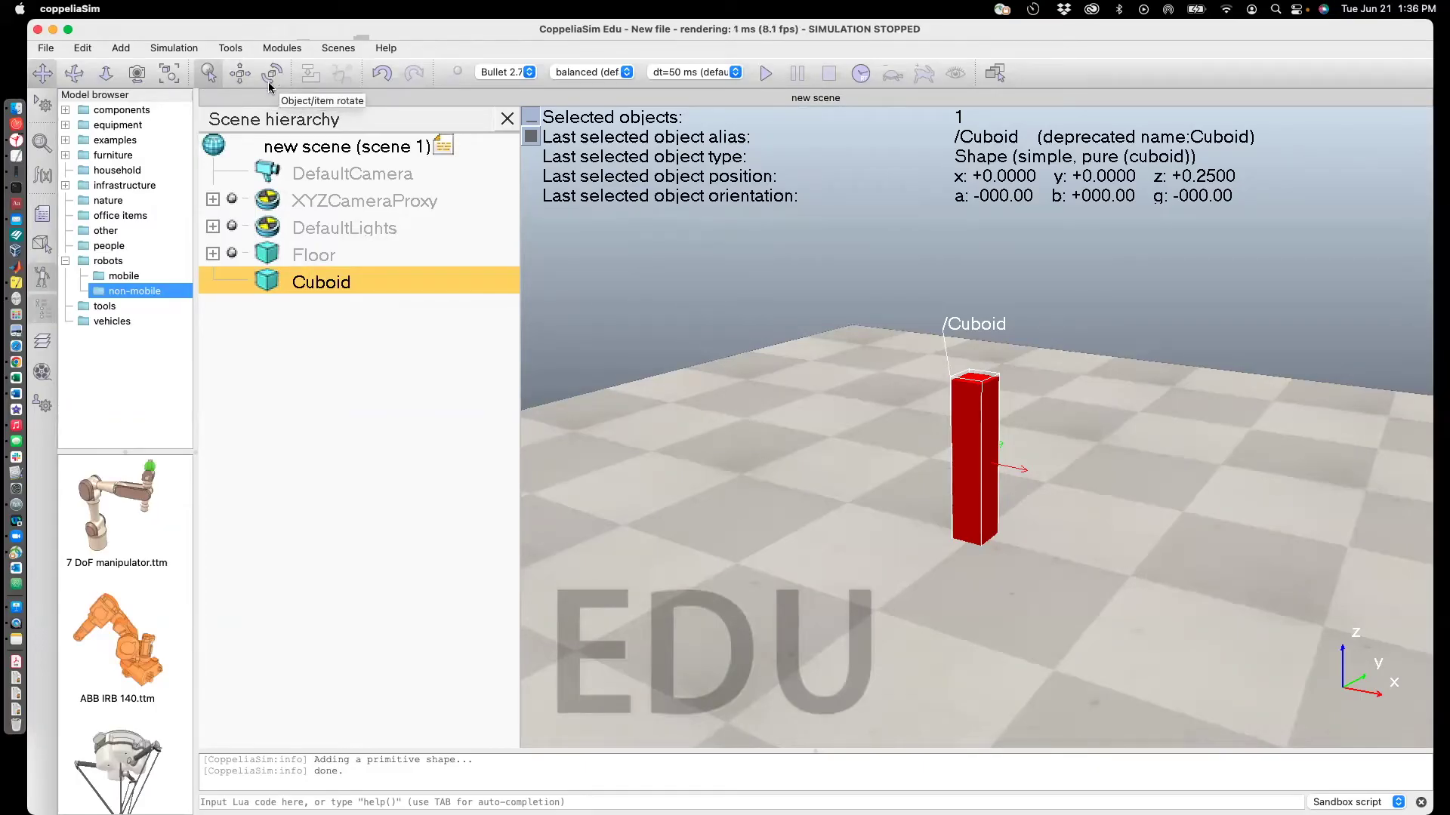
Rotate the cuboid freehand relative to the world, to about -20° about Y and about -5° about X.
left_click(273, 74)
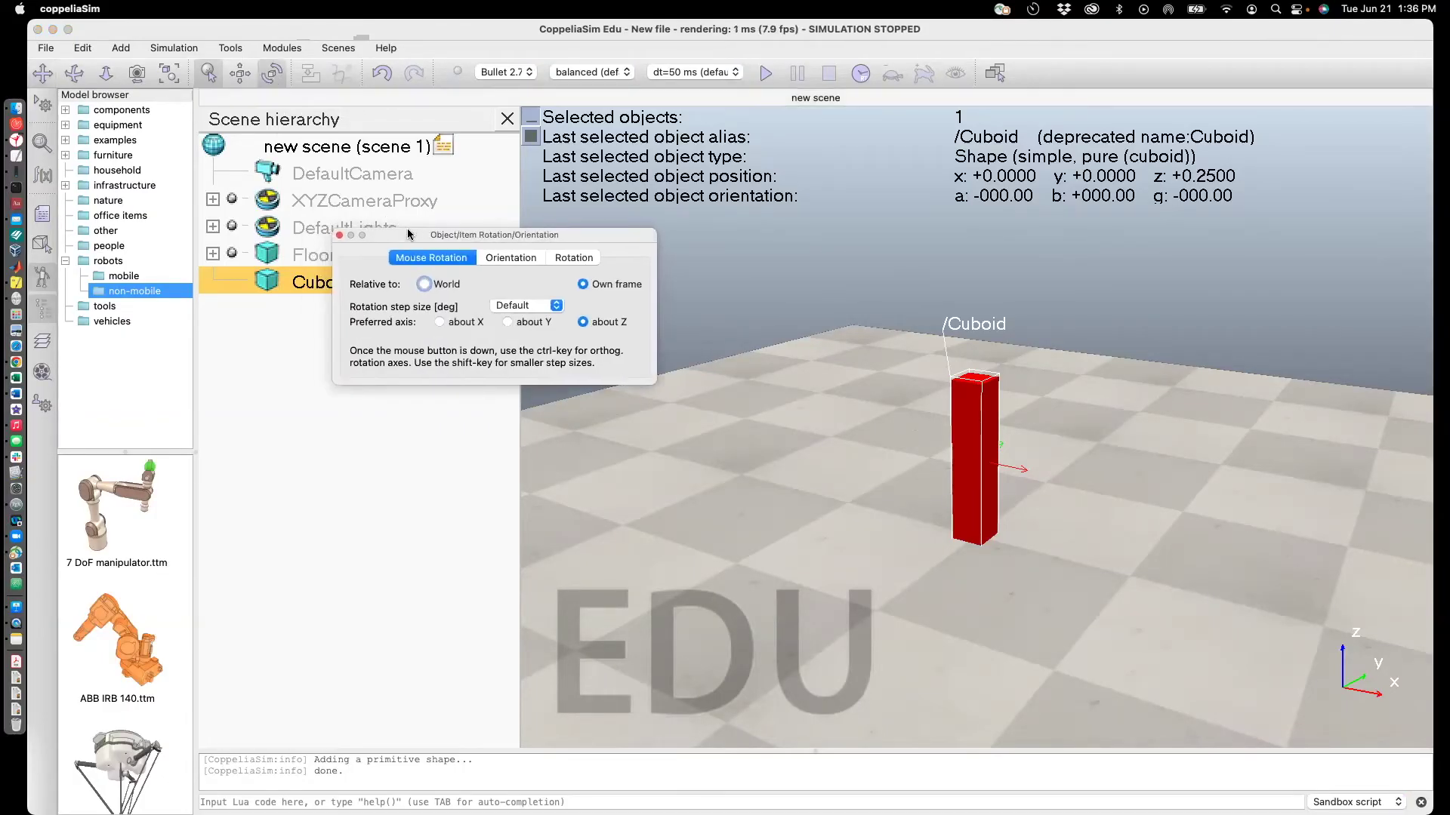
left_click(423, 285)
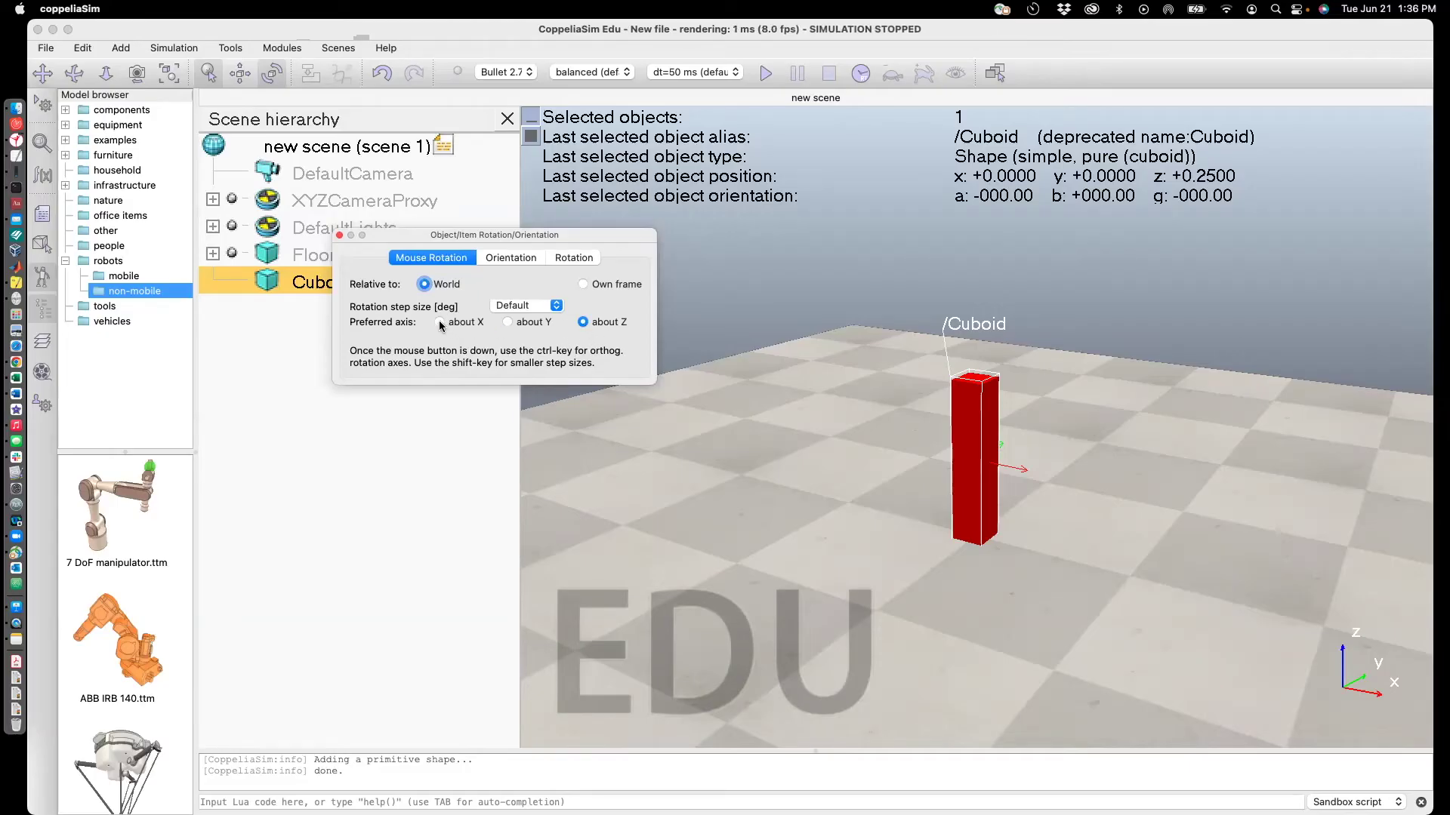
left_click(507, 322)
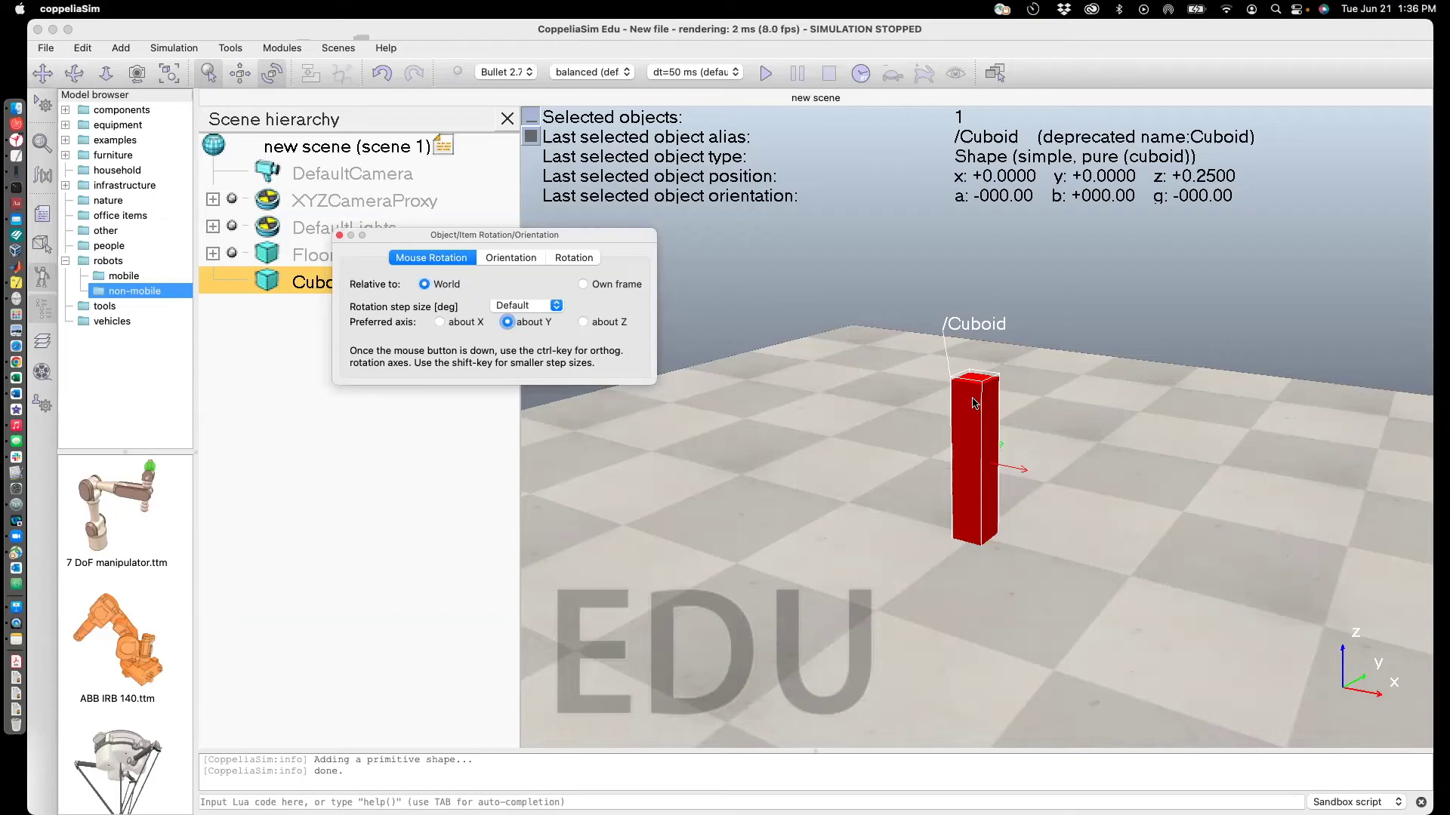
left_click_drag(971, 399, 1025, 504)
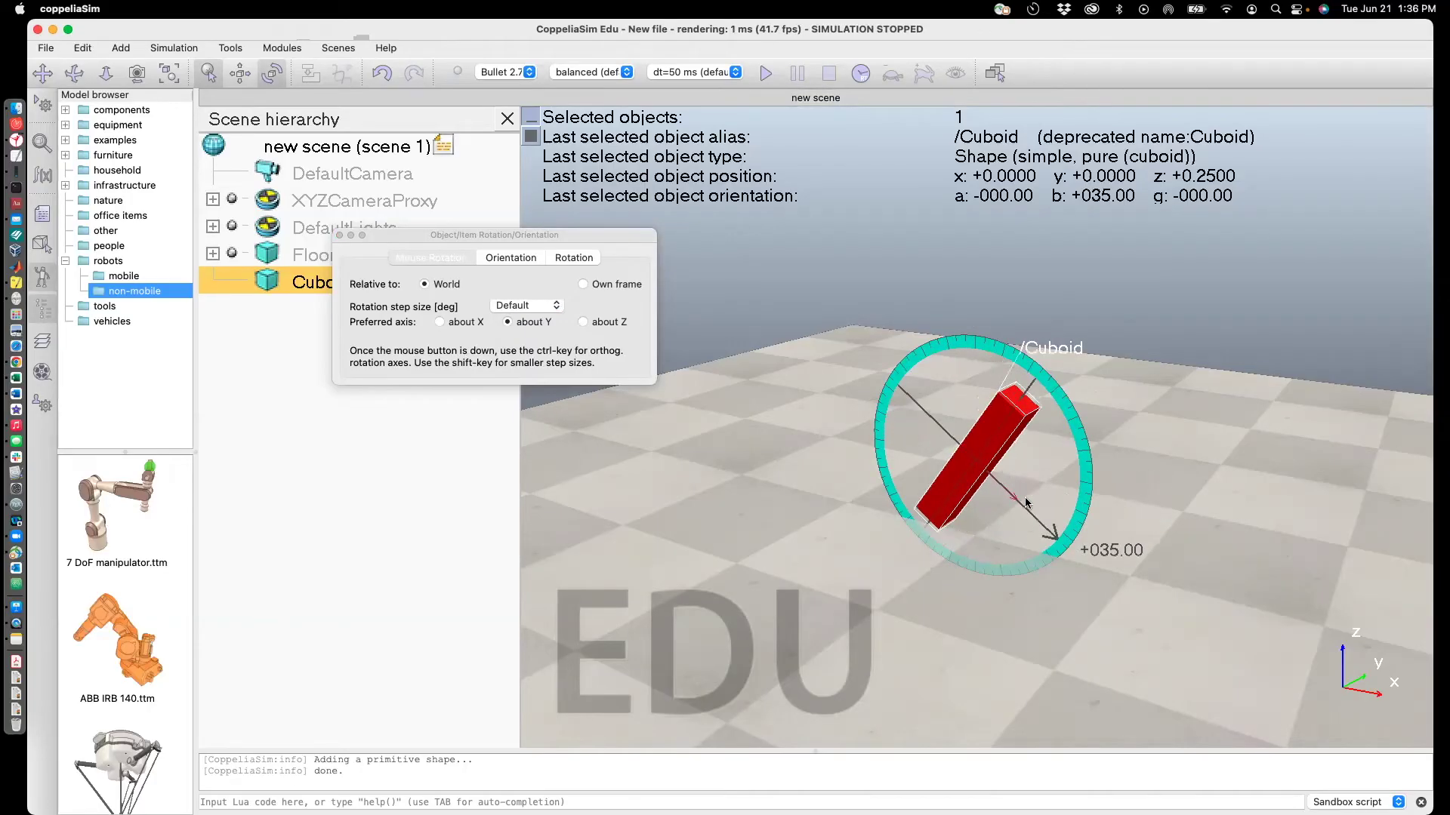
left_click_drag(995, 392, 956, 364)
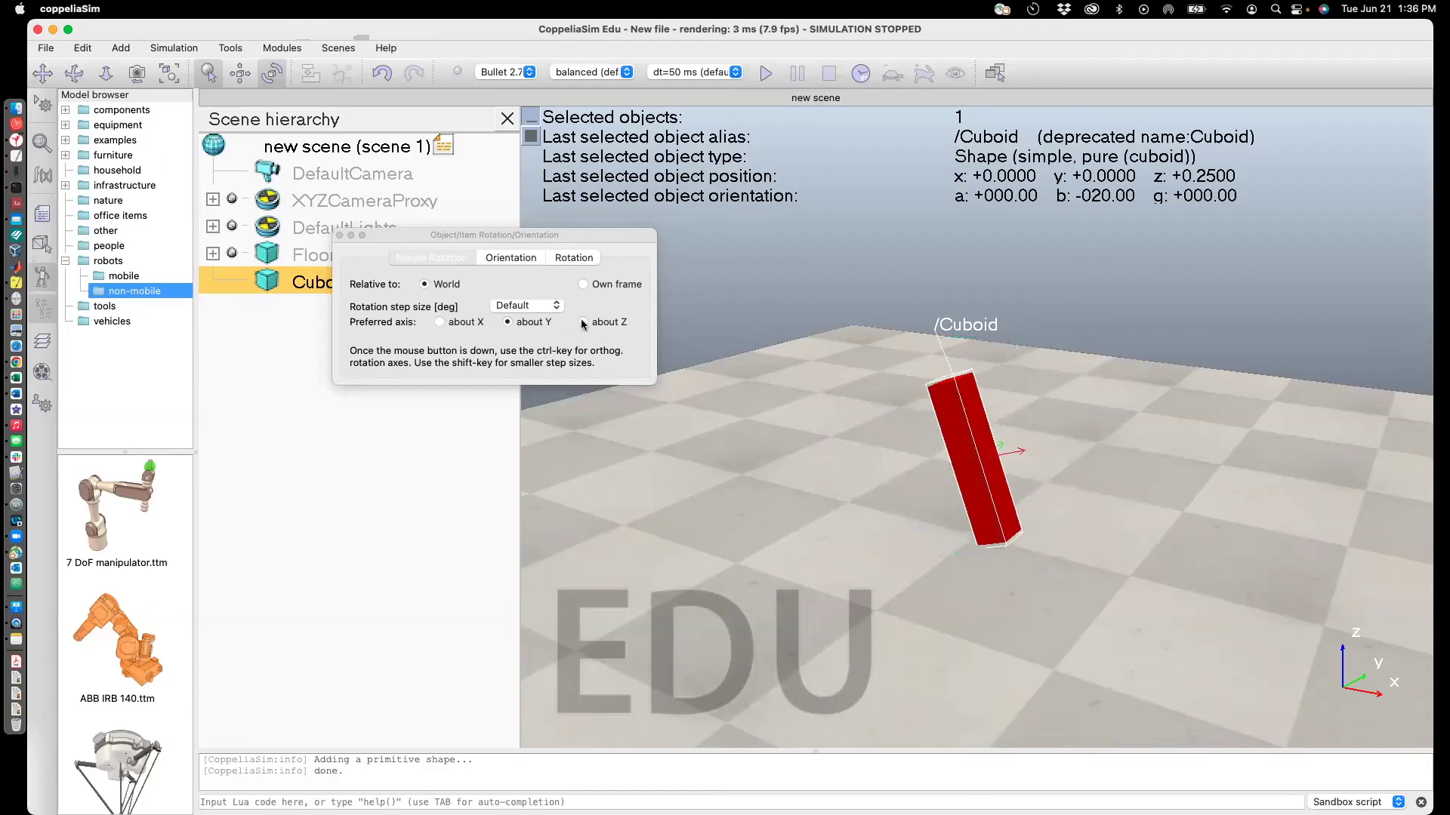
left_click(440, 322)
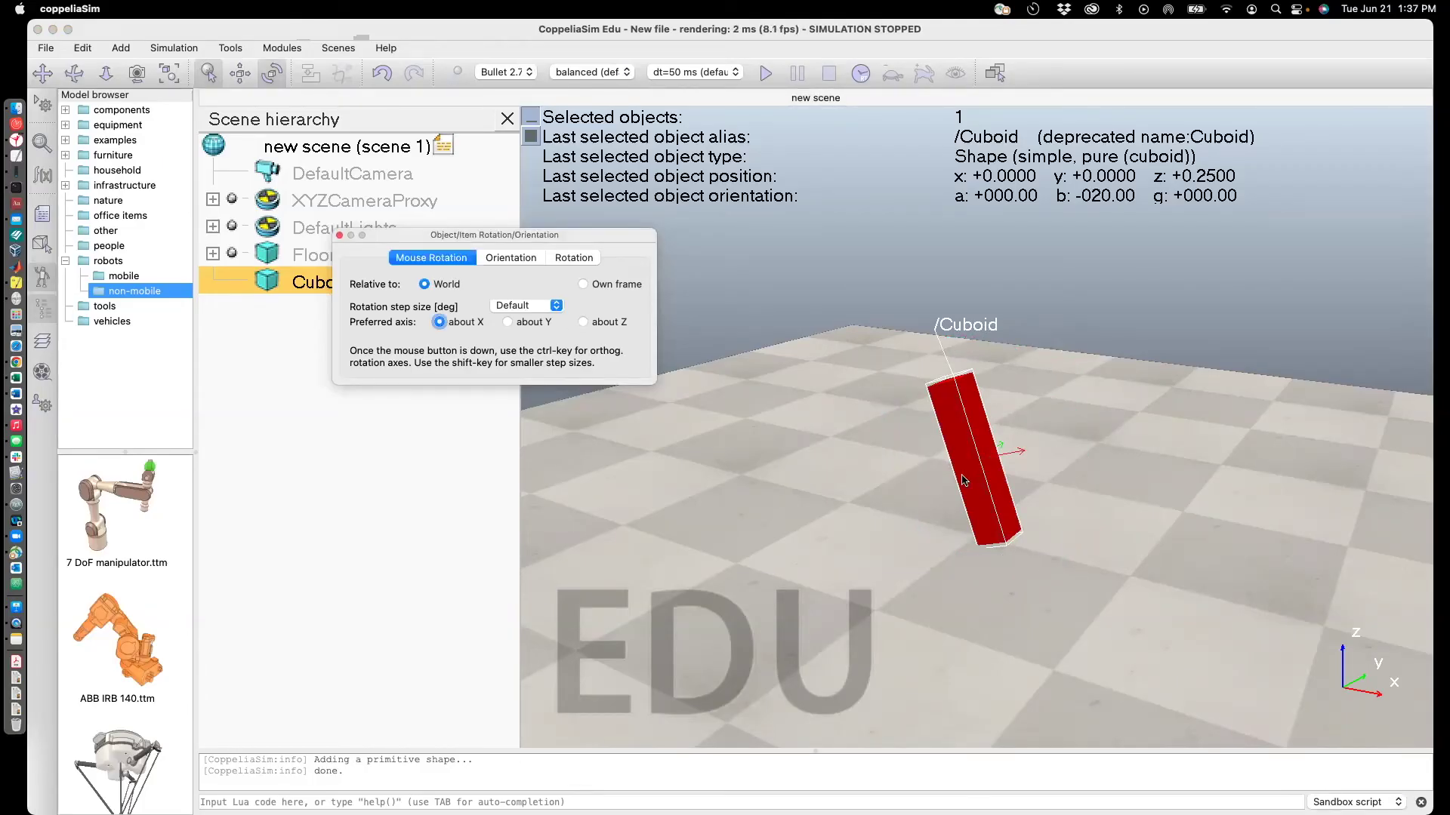
mouse_move(996, 466)
left_mouse_down()
mouse_move(1021, 427)
mouse_move(927, 511)
mouse_move(1016, 435)
mouse_move(1003, 462)
left_mouse_up()
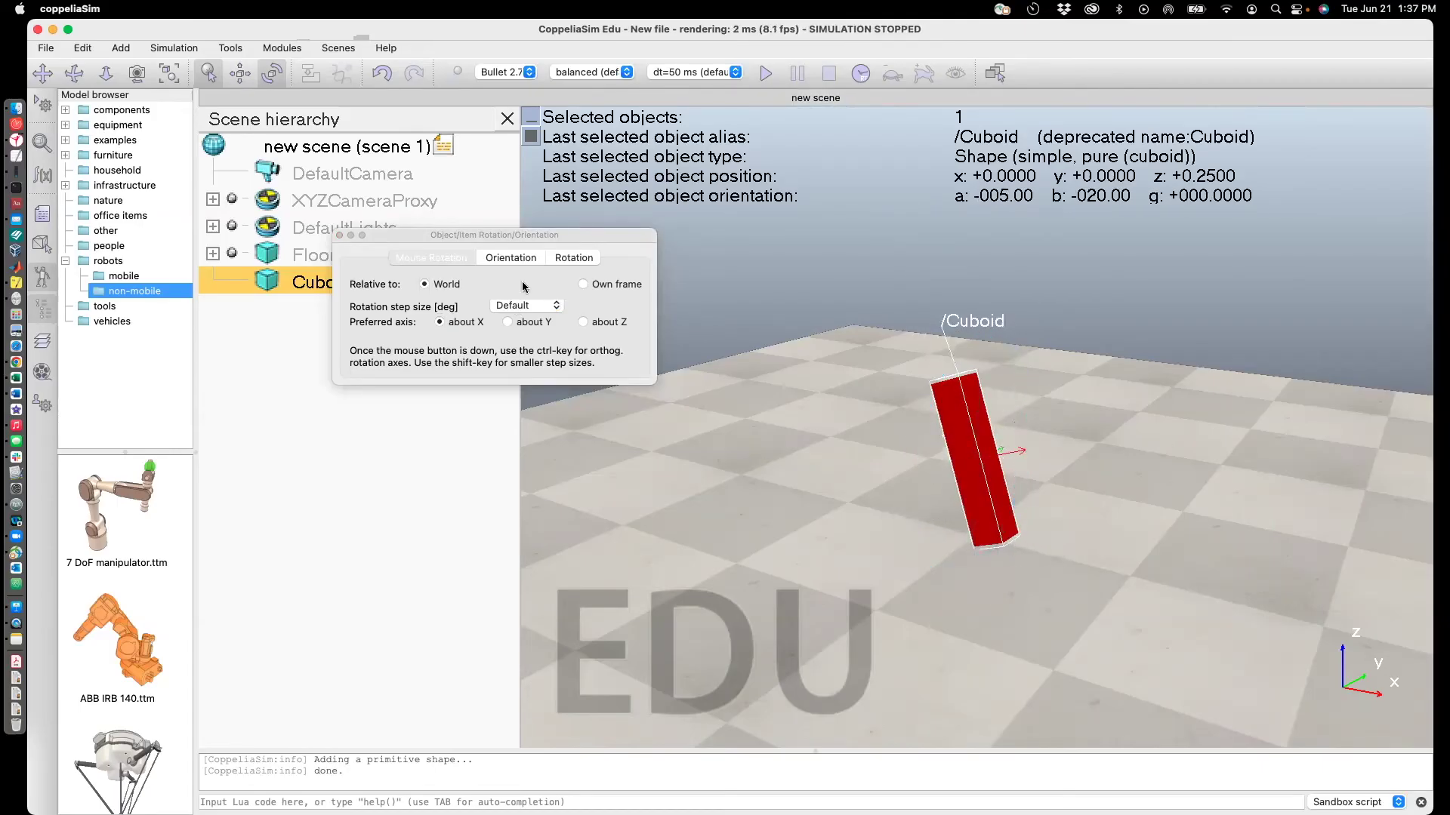
Set the incremental rotation angles around X and Y to 0° and make the rotation relative to the world.
left_click(577, 257)
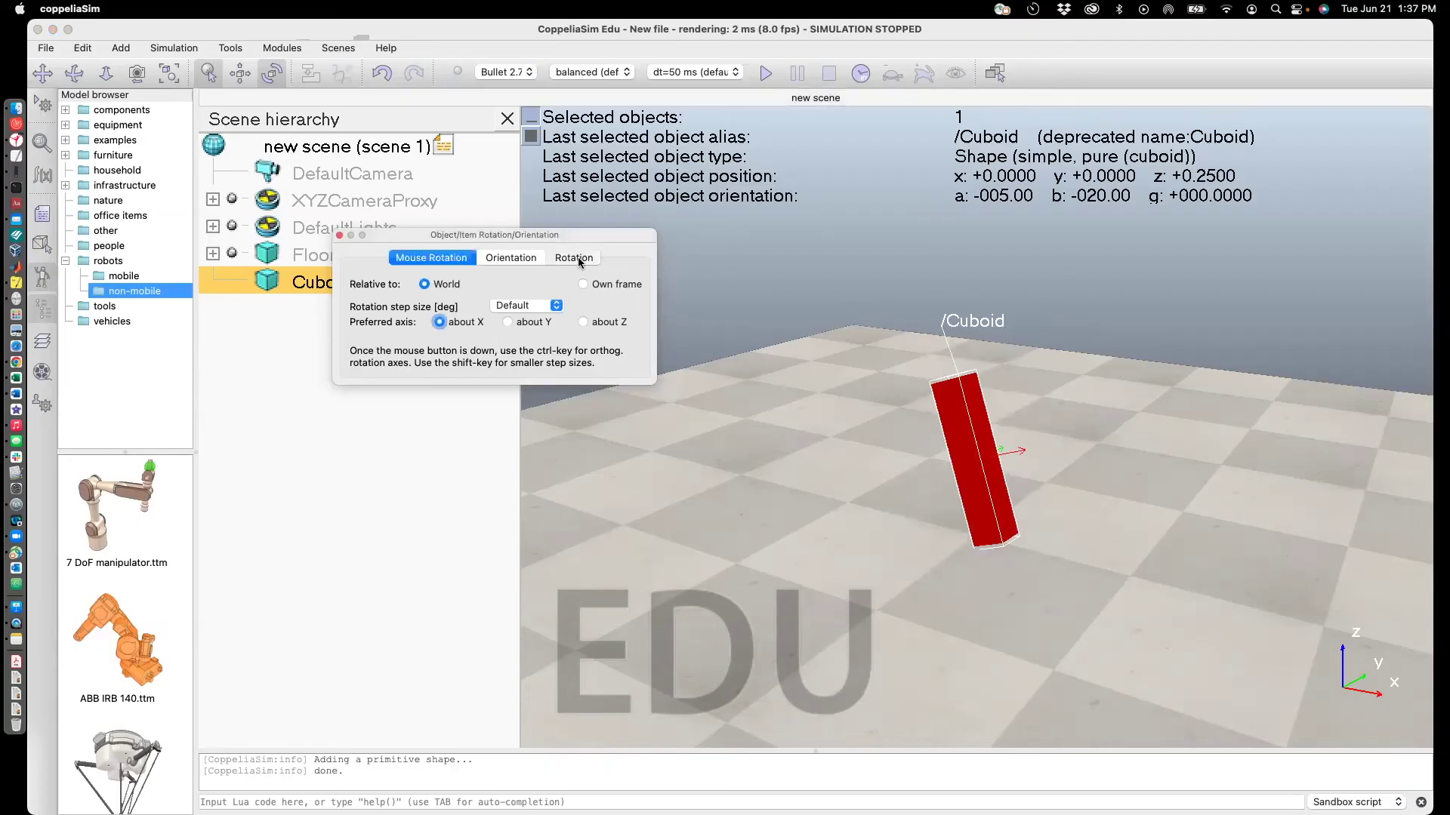
left_click(578, 258)
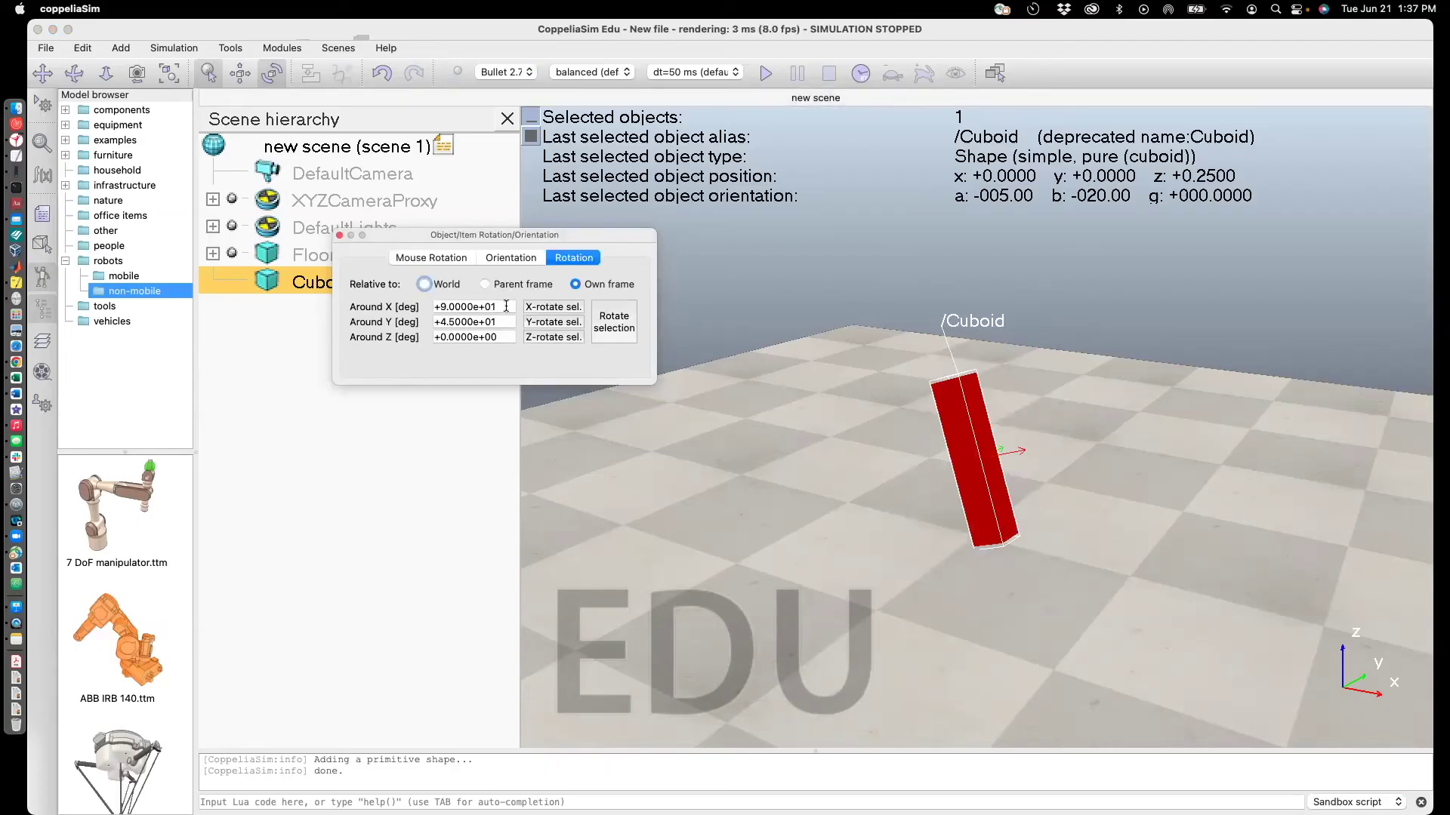
left_click_drag(505, 306, 389, 307)
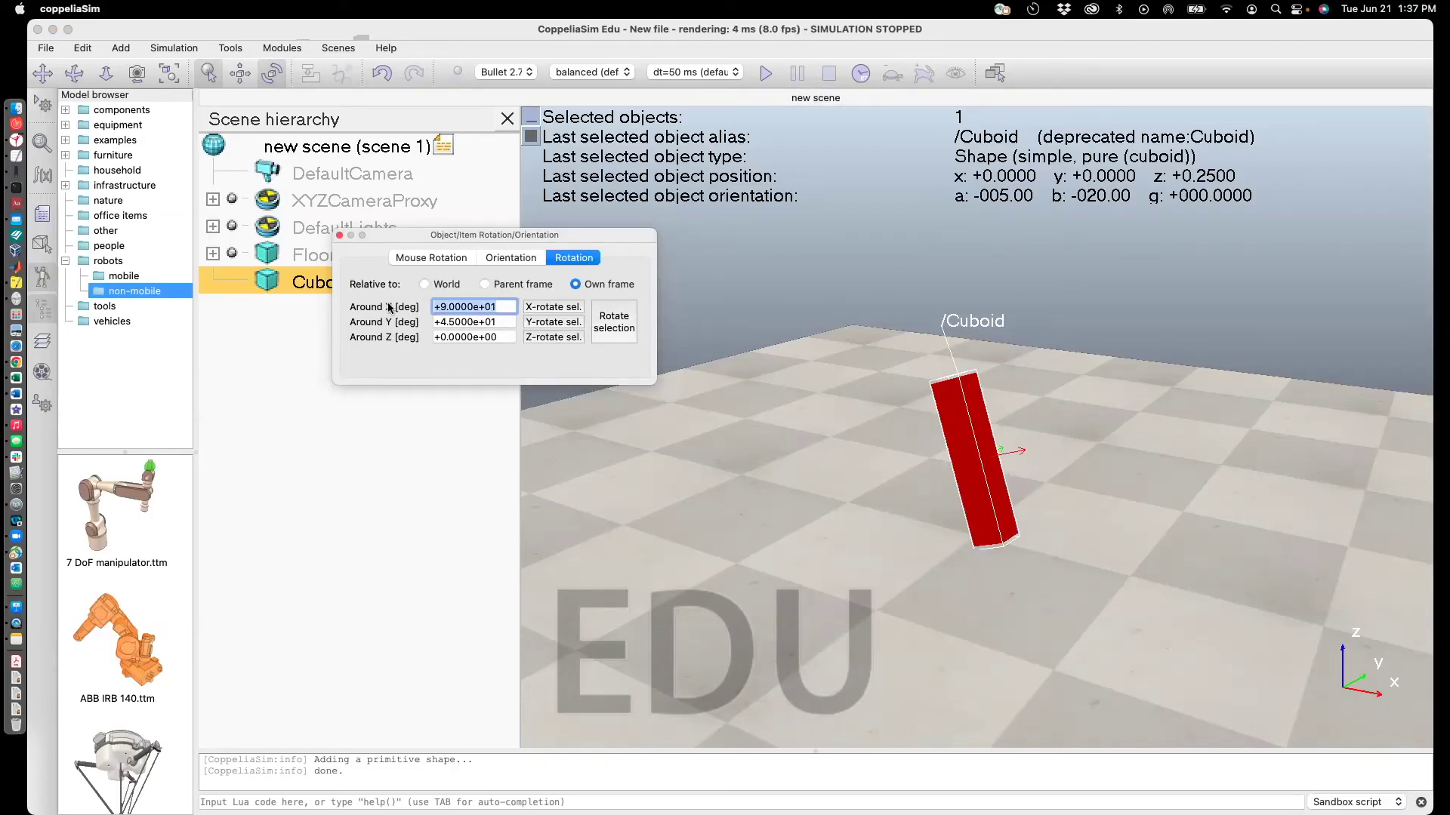
type("0")
key("Return")
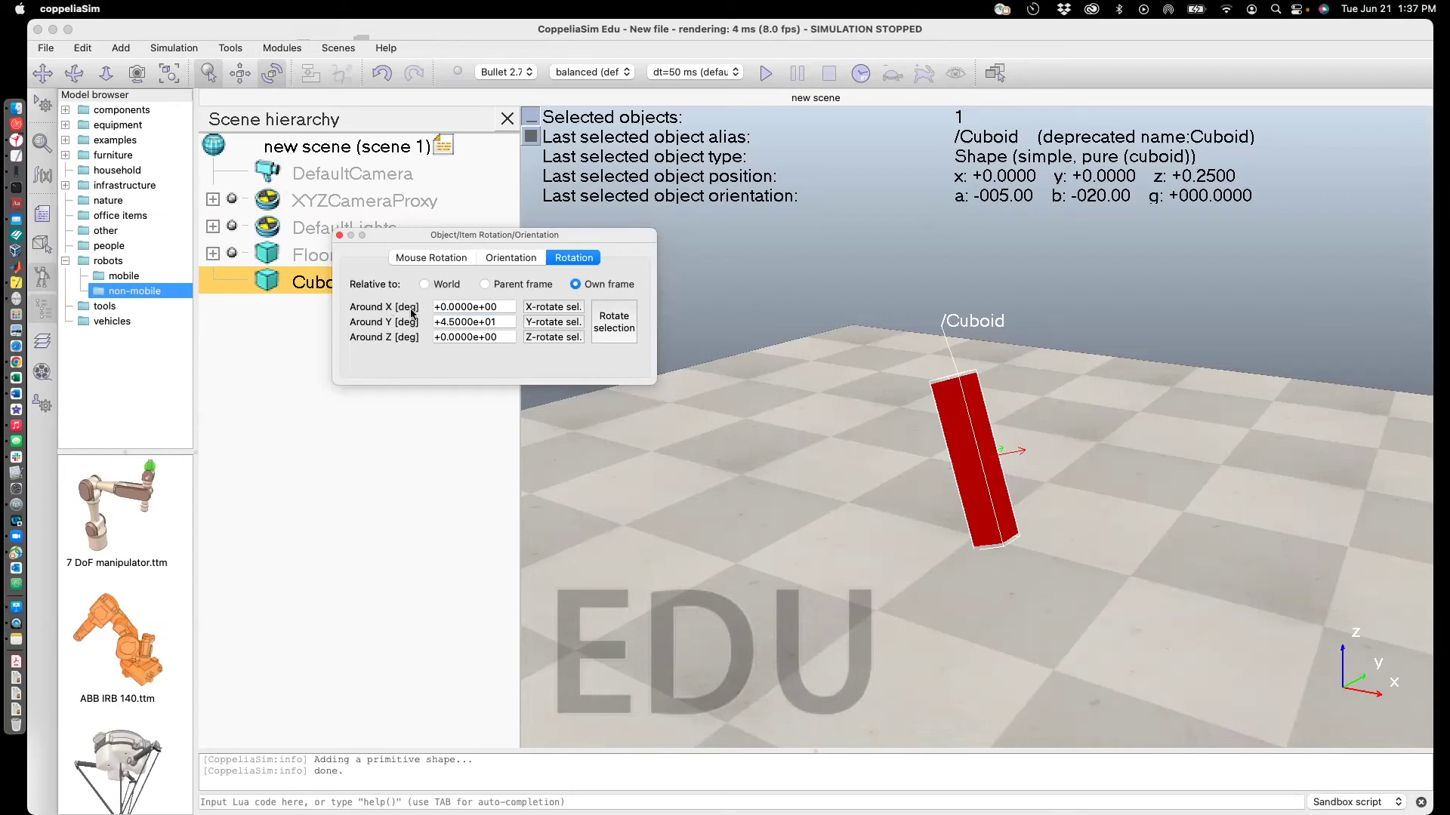
left_click_drag(496, 323, 379, 323)
type("0")
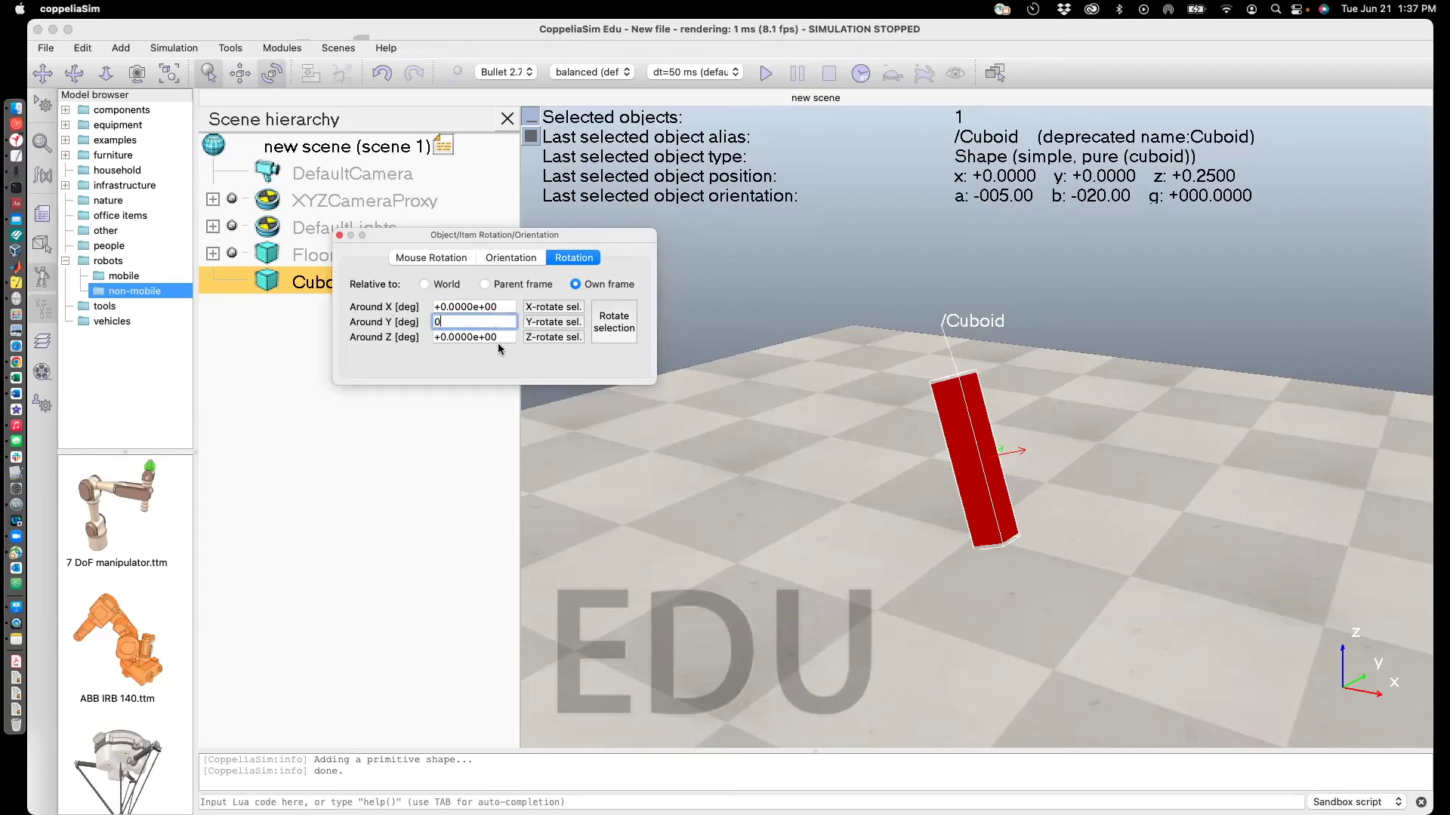
key("Return")
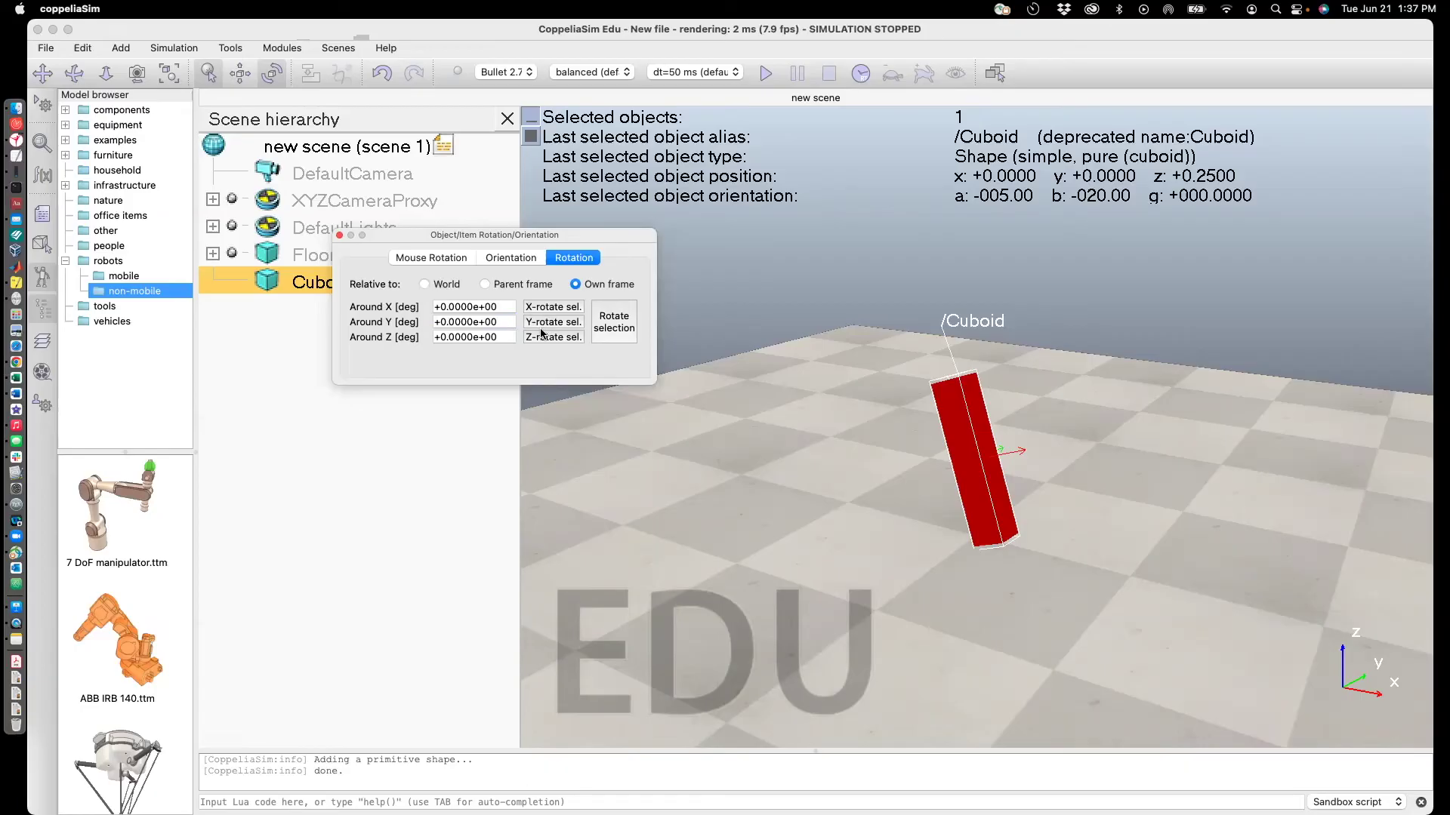
left_click(424, 284)
Set the cuboid's alpha, beta and gamma orientation angles to 0° relative to the parent frame.
left_click(488, 258)
left_click_drag(518, 308, 397, 308)
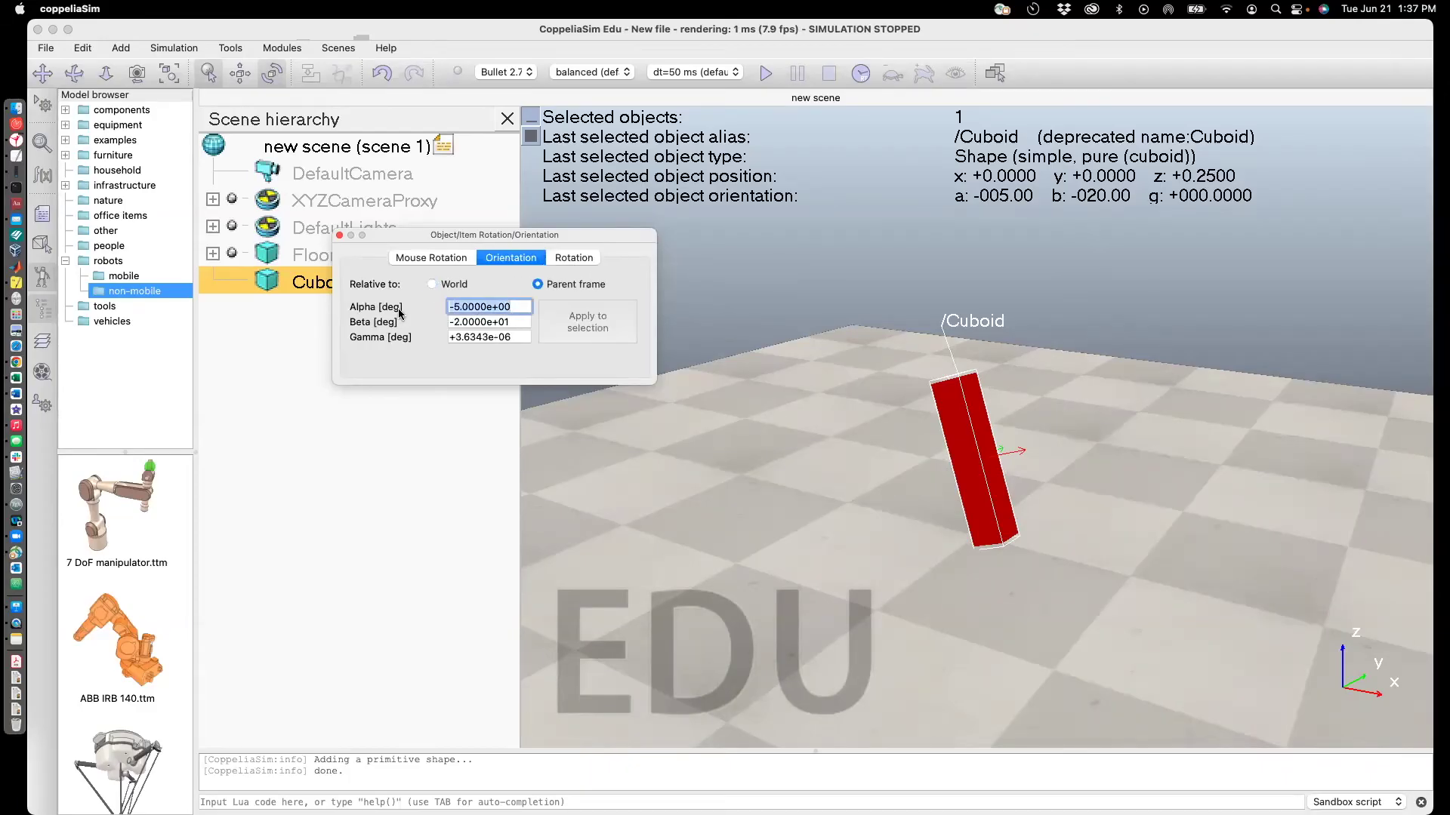
type("0")
key("Tab")
type("0")
key("Tab")
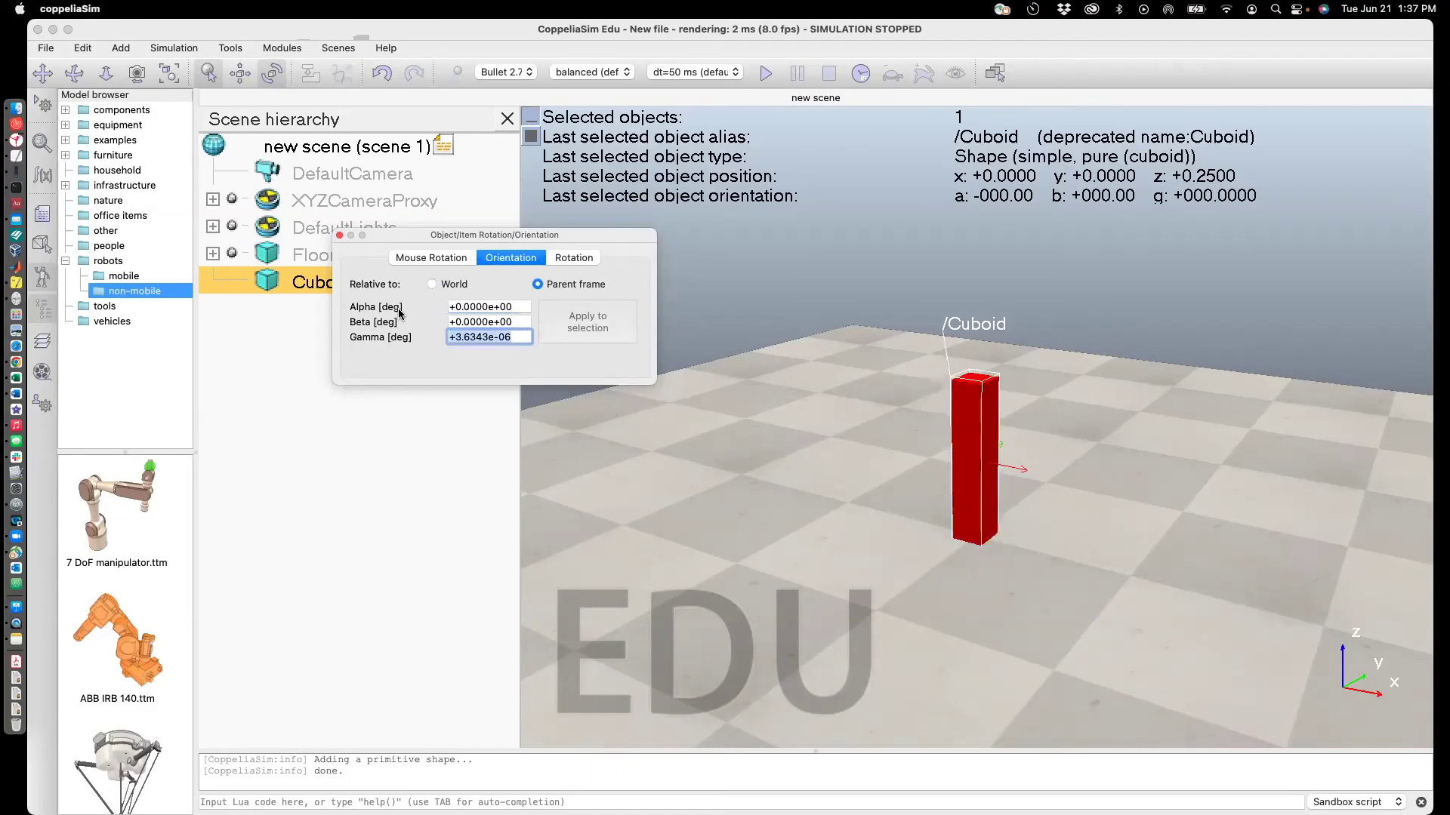
type("0")
key("Return")
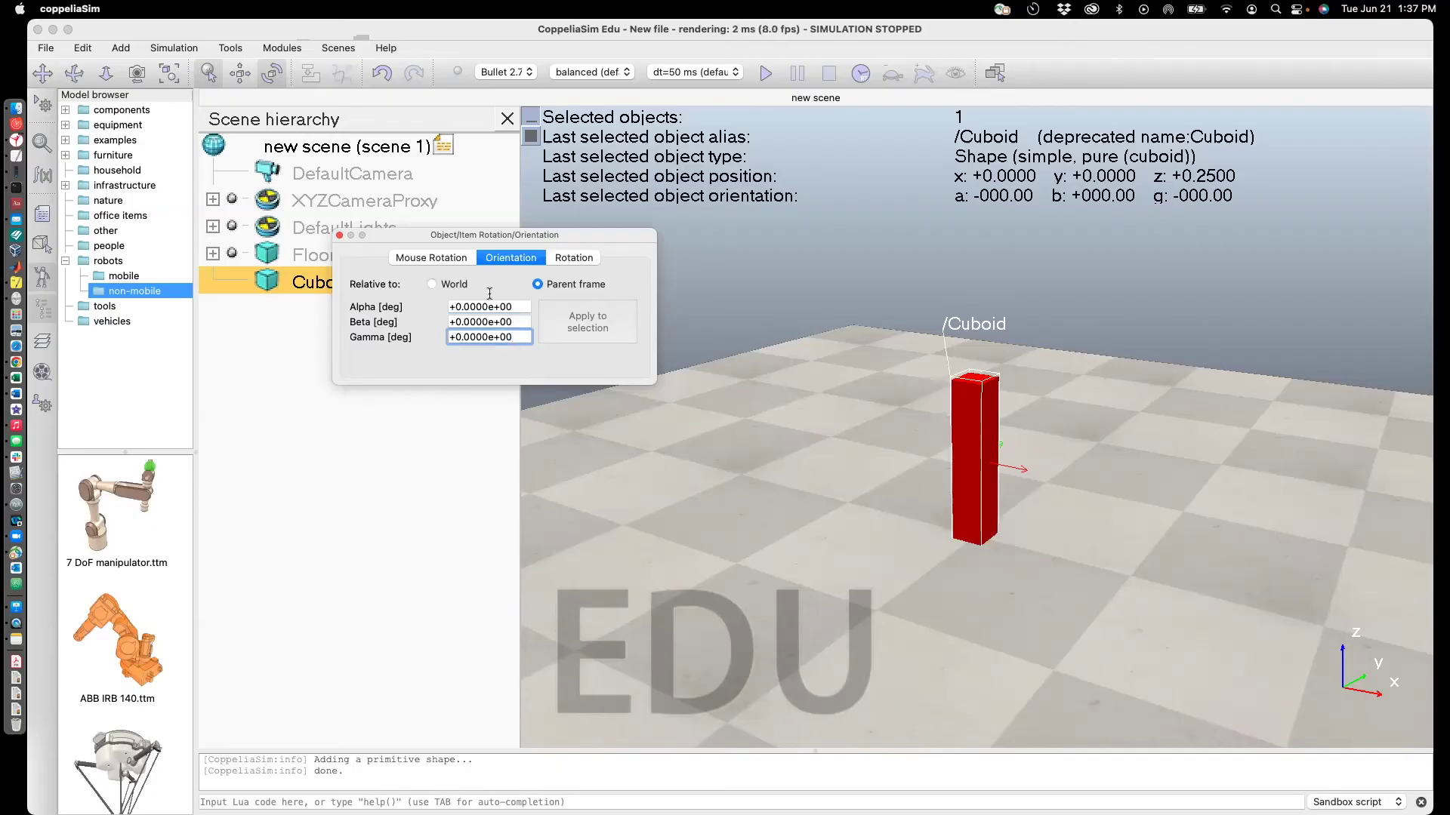
Rotate the cuboid by 45° around the X axis of its own frame.
left_click(568, 258)
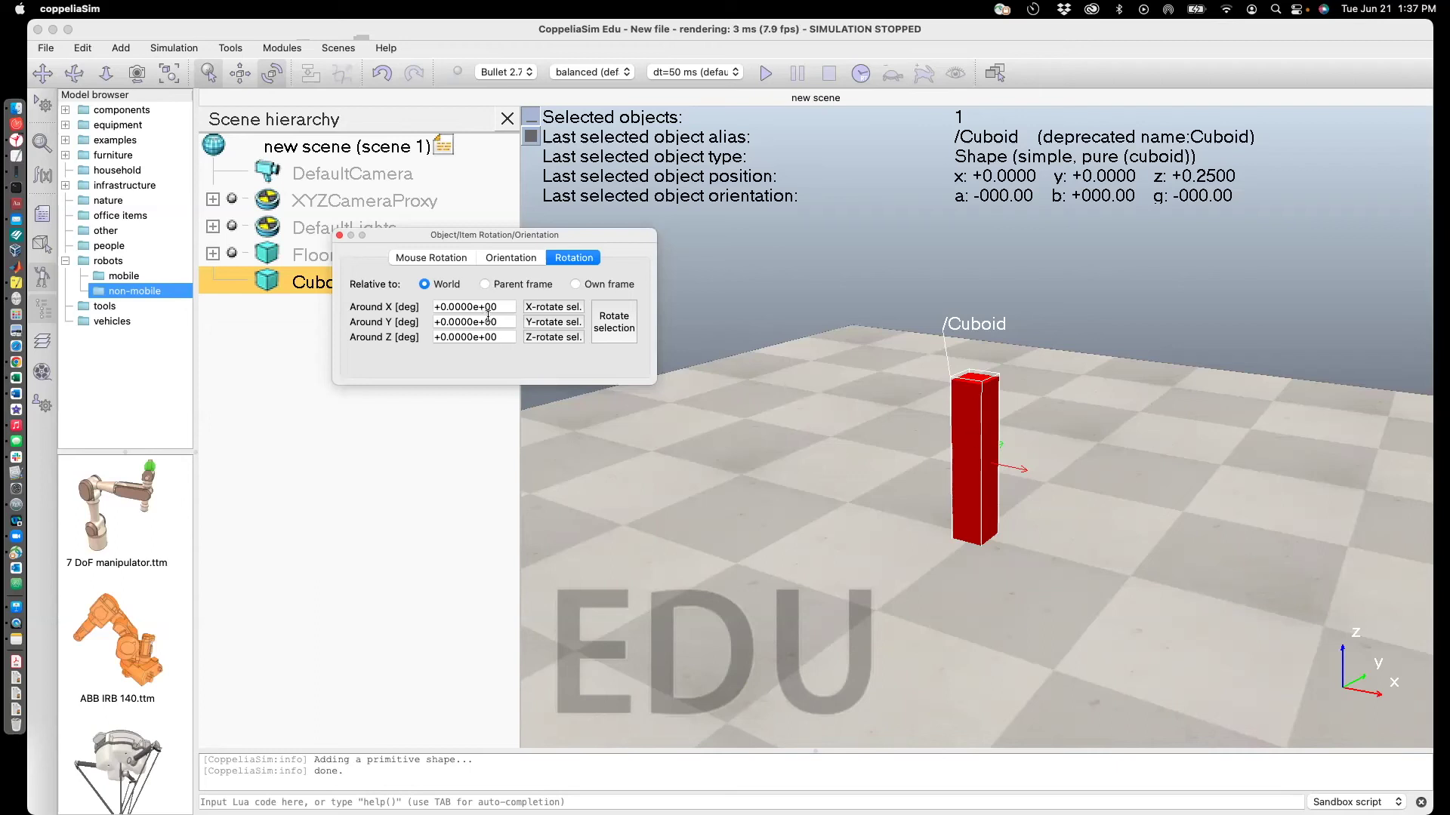
left_click(571, 287)
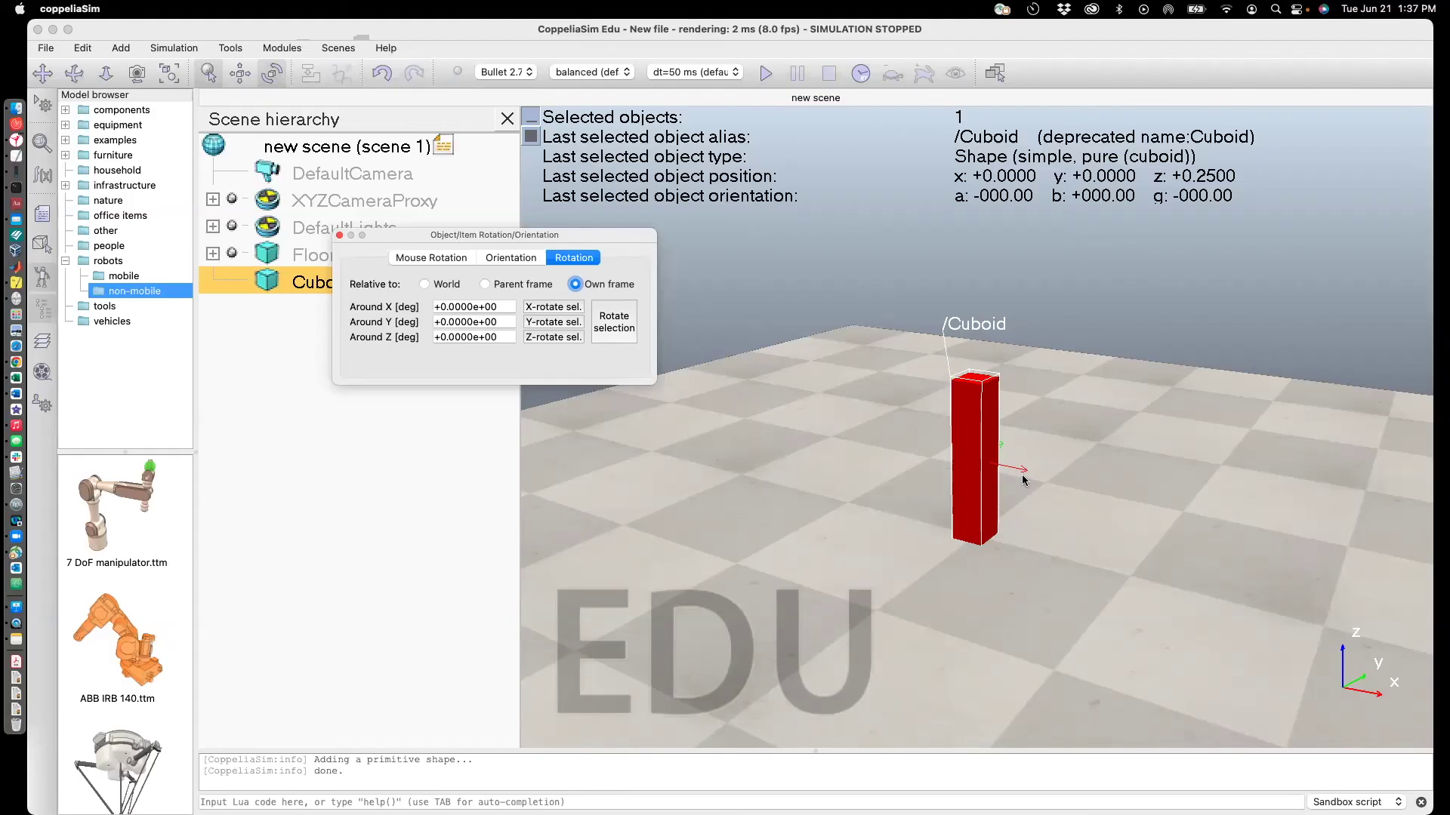
left_click(378, 304)
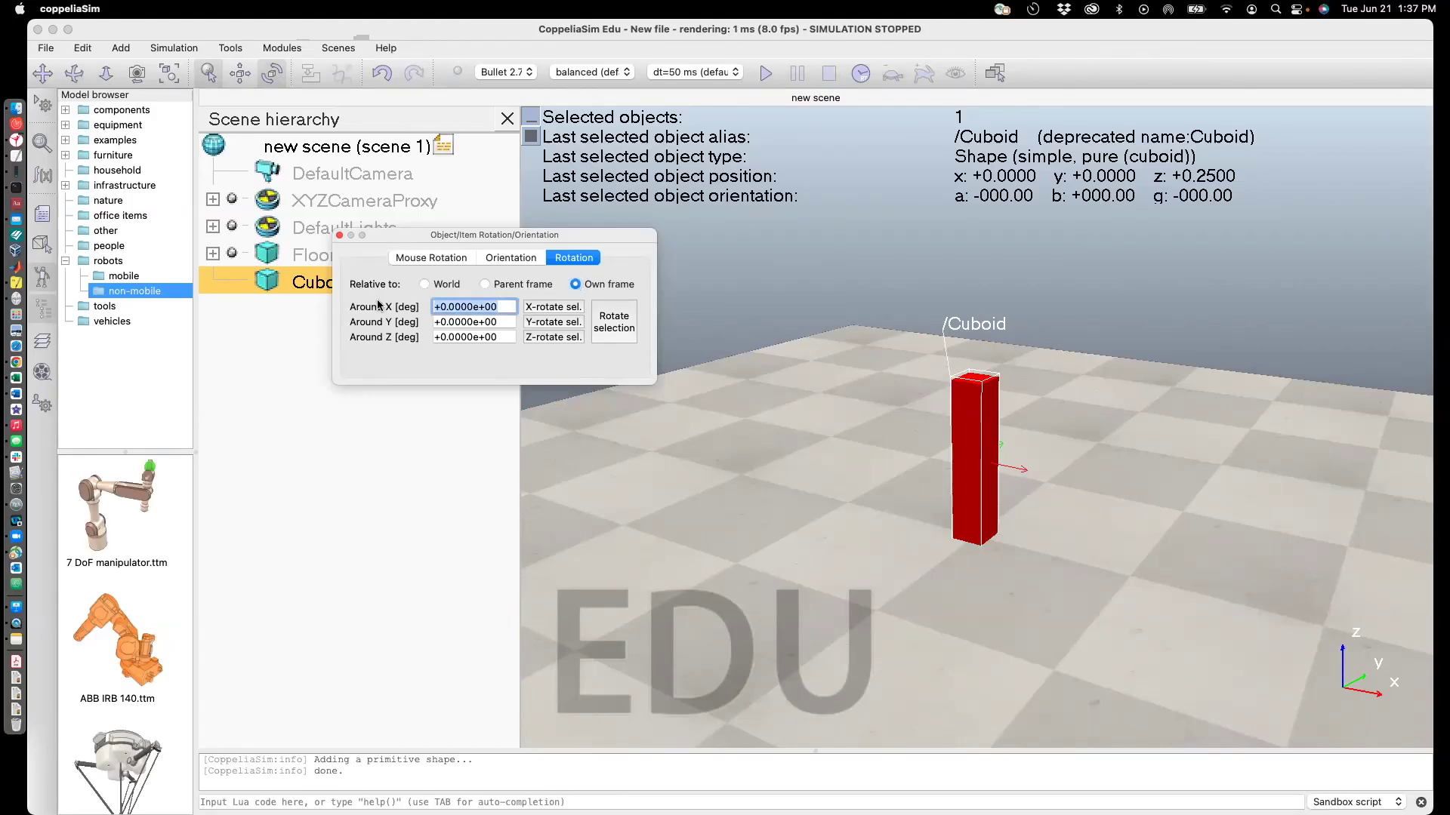
type("45")
left_click(555, 310)
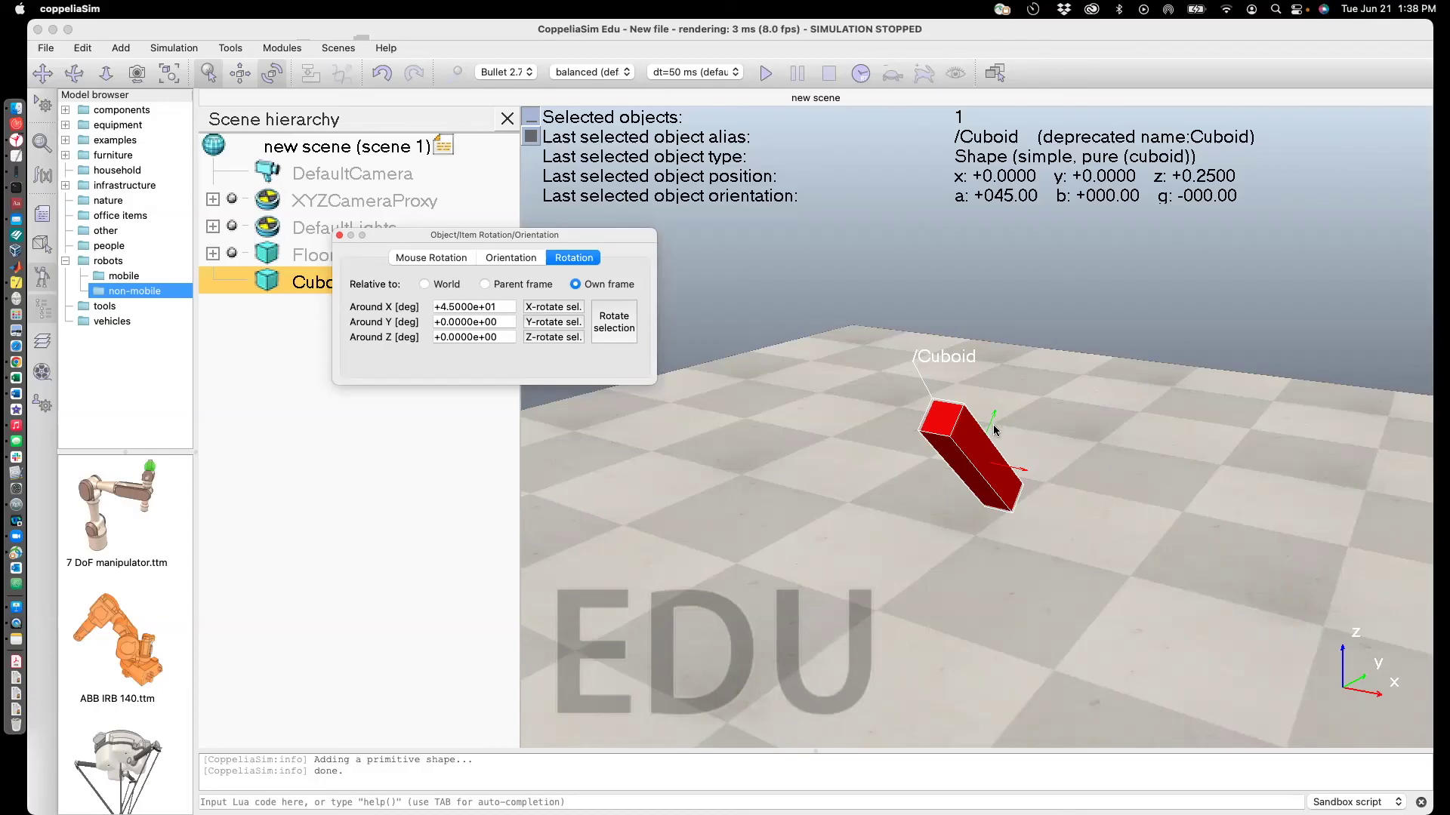
Rotate the cuboid by 90° around the Y axis of its own frame.
left_click_drag(506, 323, 385, 325)
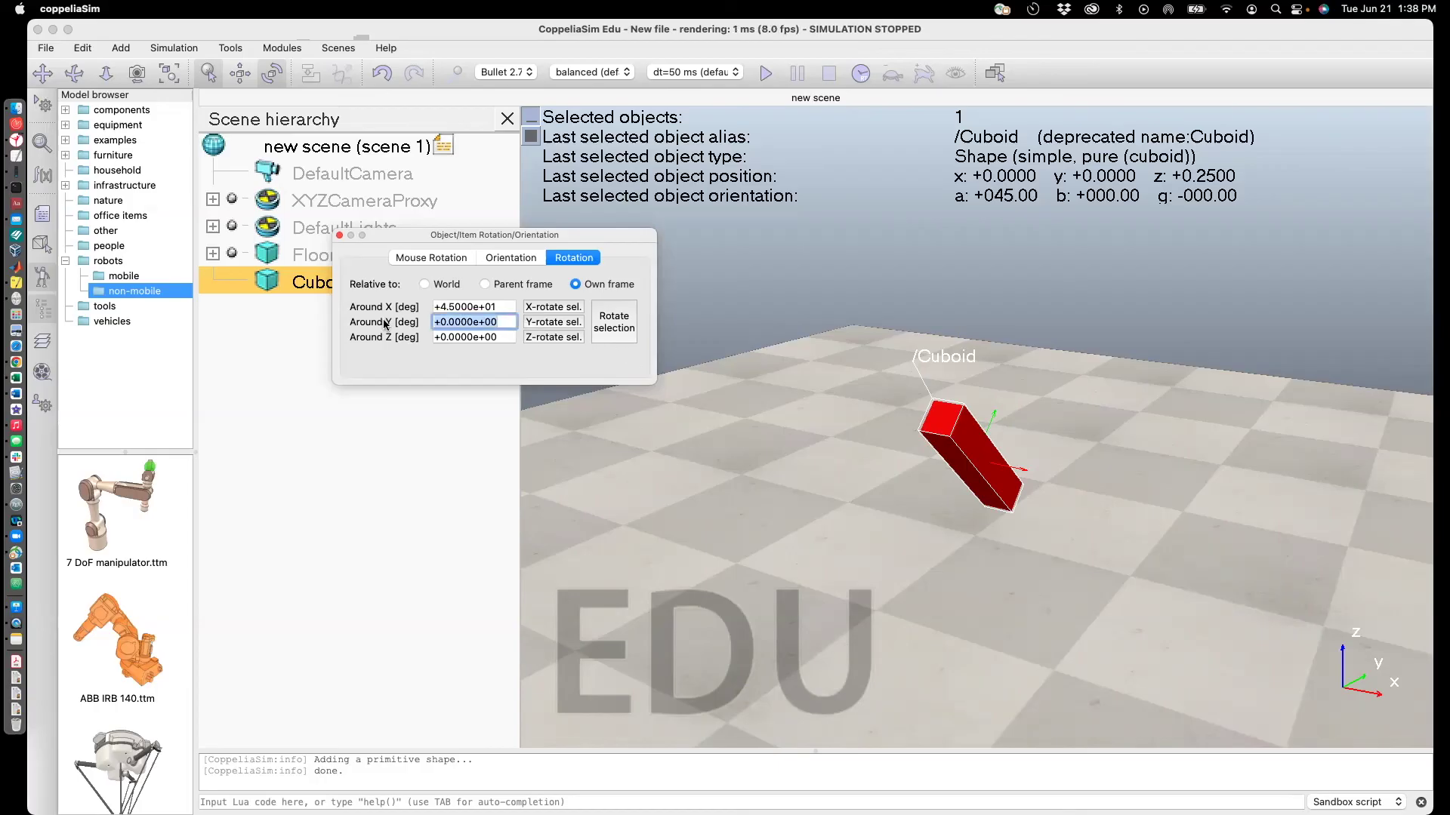
type("90")
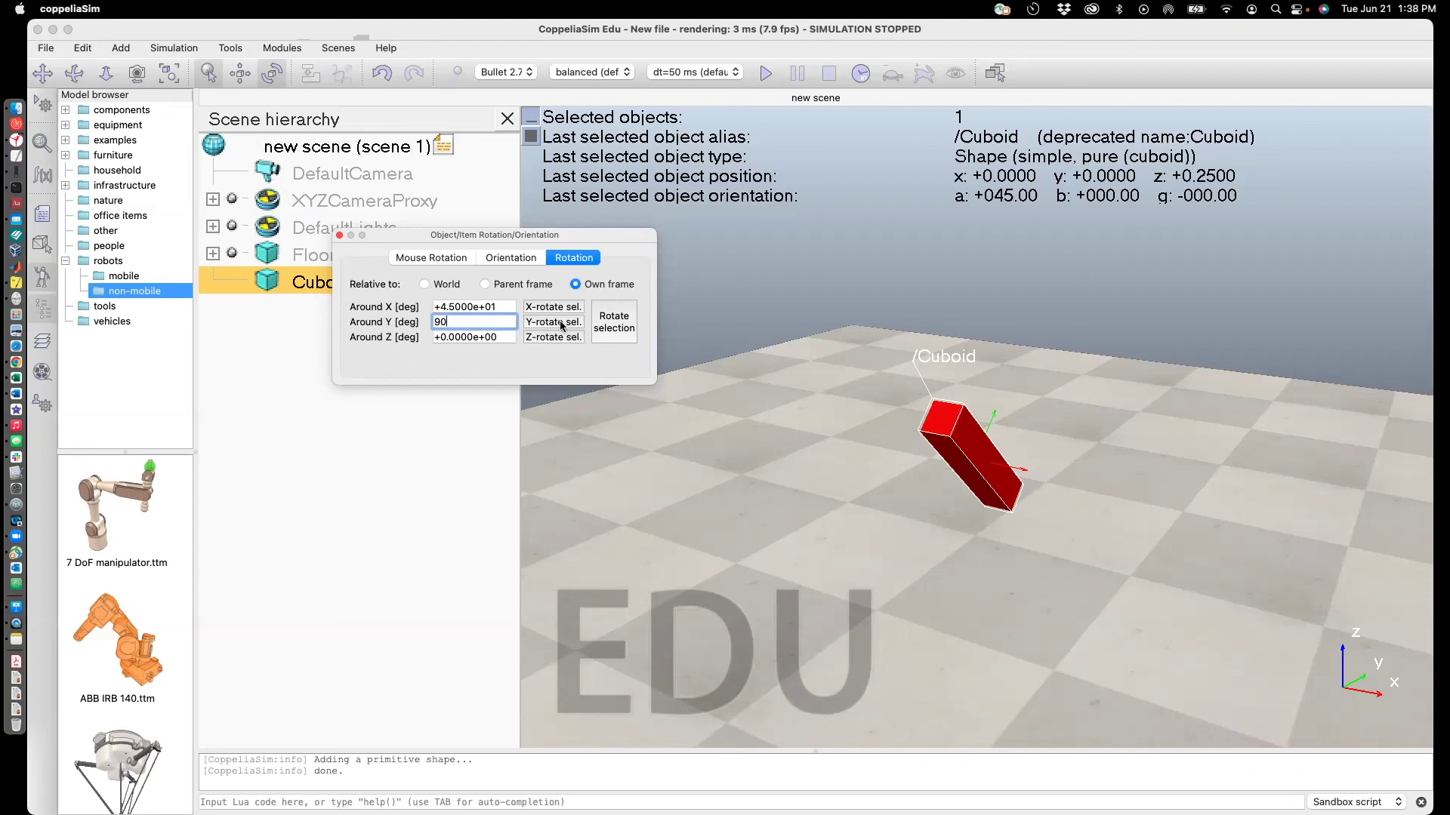
left_click(560, 325)
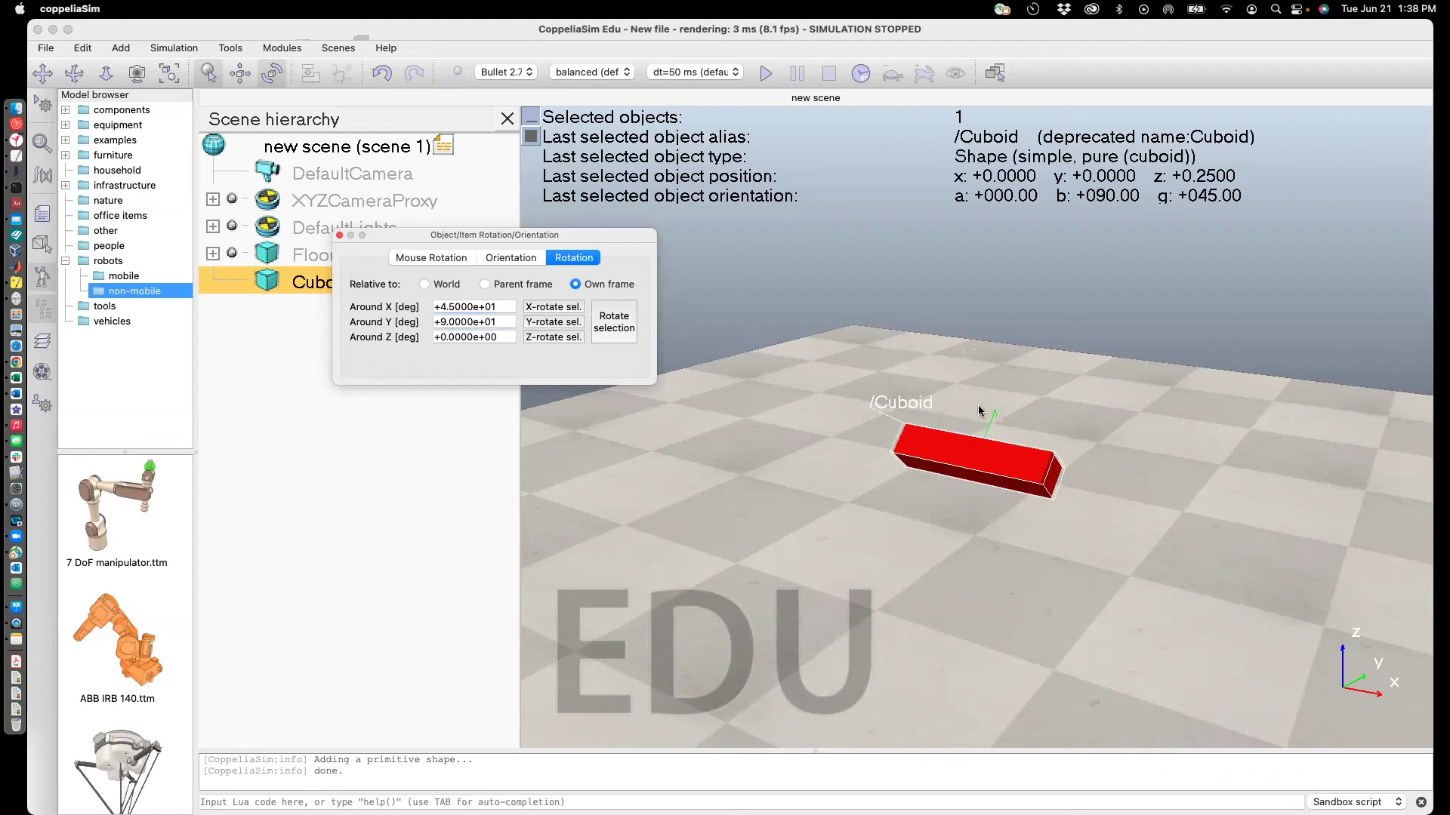